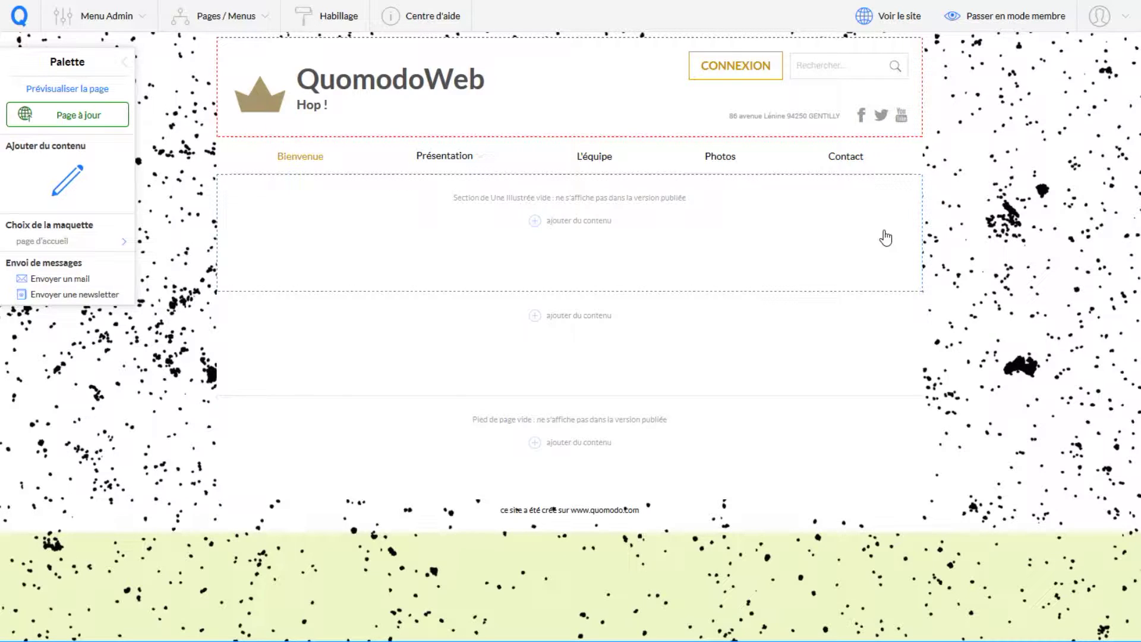
Step: Select the Une Illustrée section and the central content section alternately to compare their background and grid settings
click(363, 254)
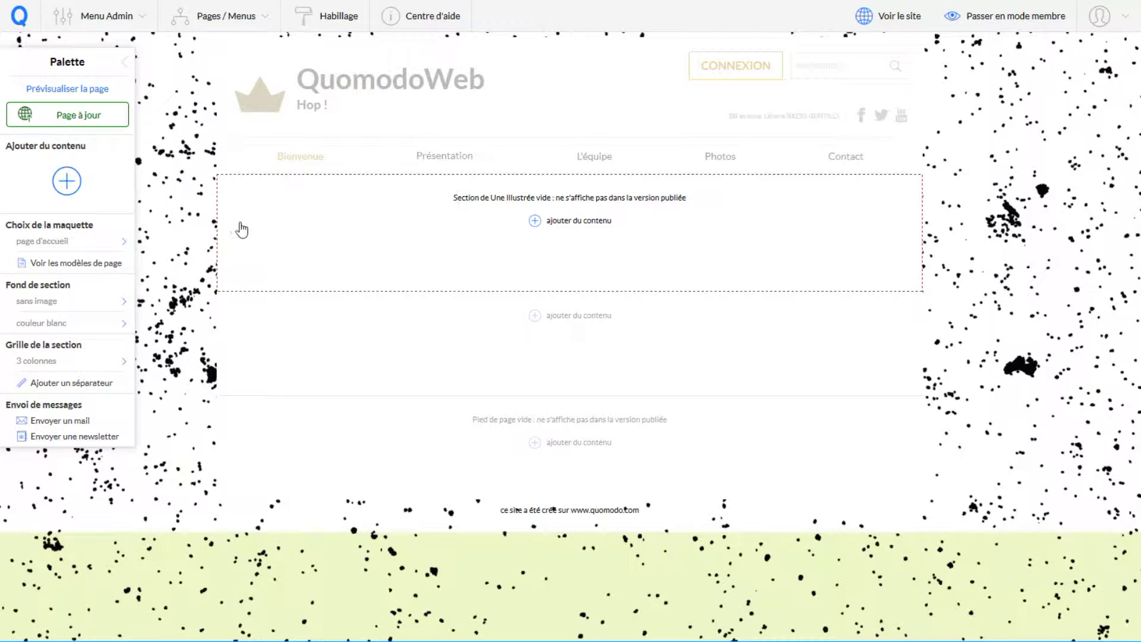
click(245, 344)
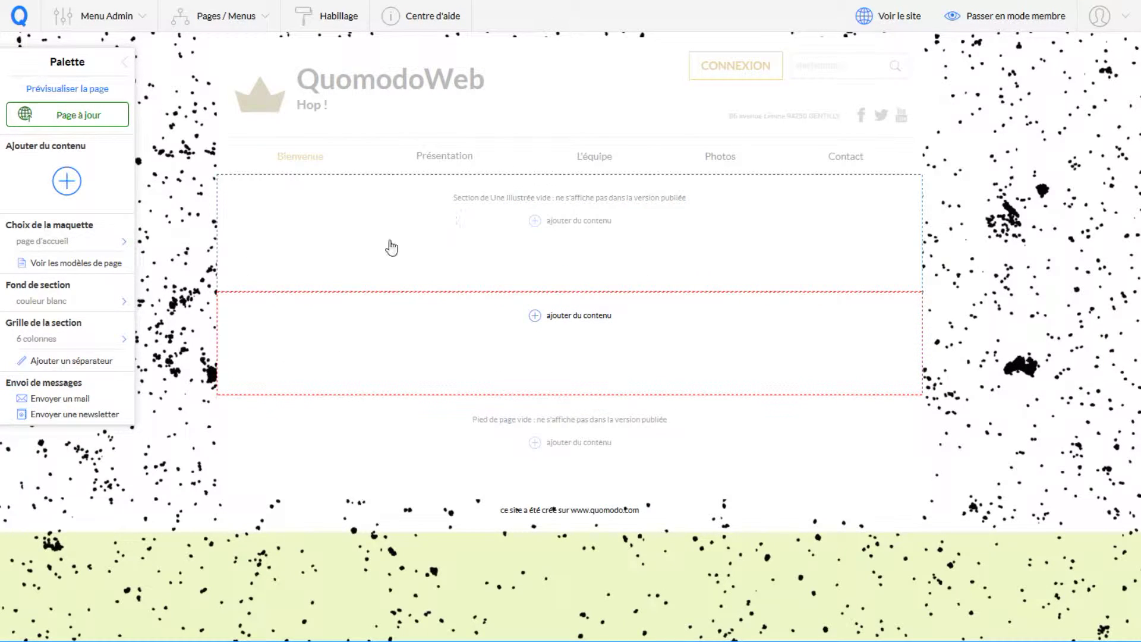
click(374, 260)
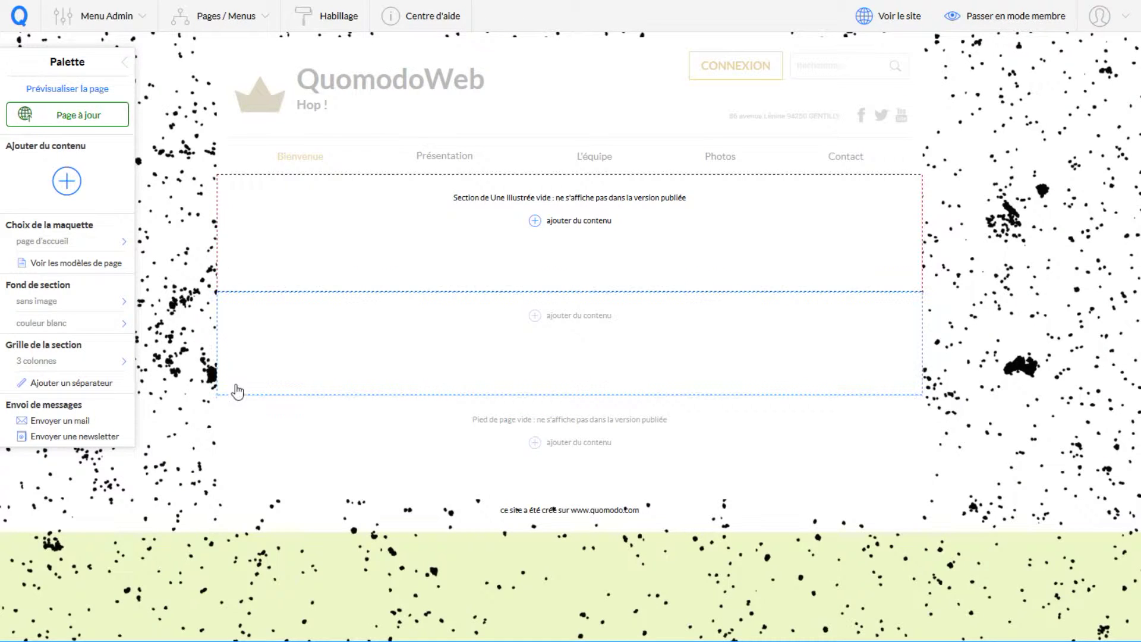
click(893, 351)
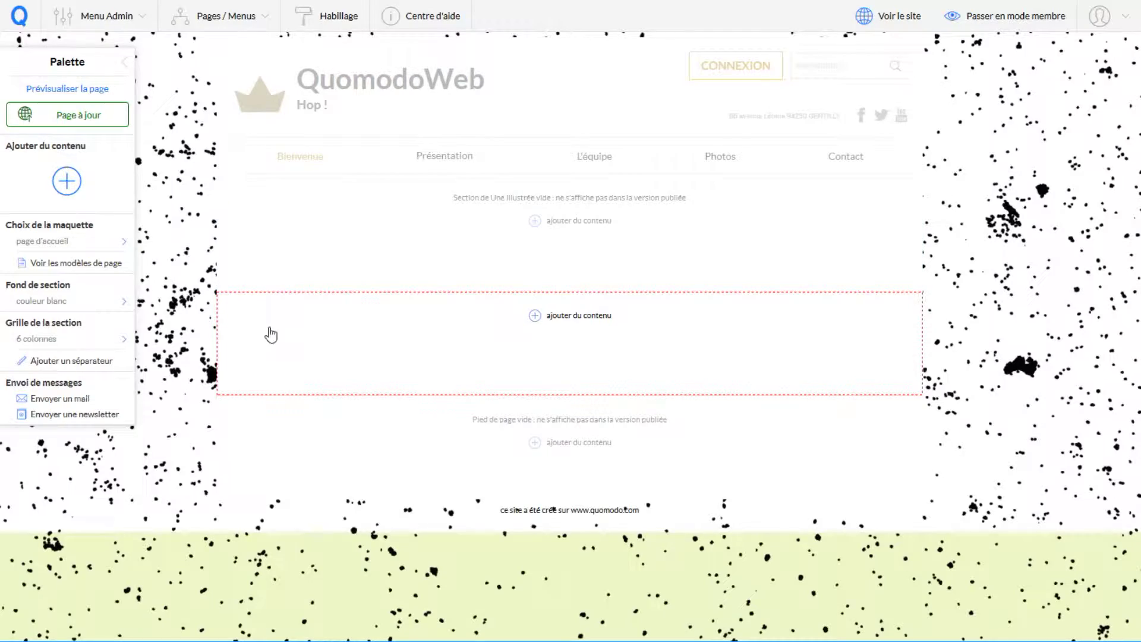
Step: Apply the "page standard" template and select the content section below the page title section
click(52, 241)
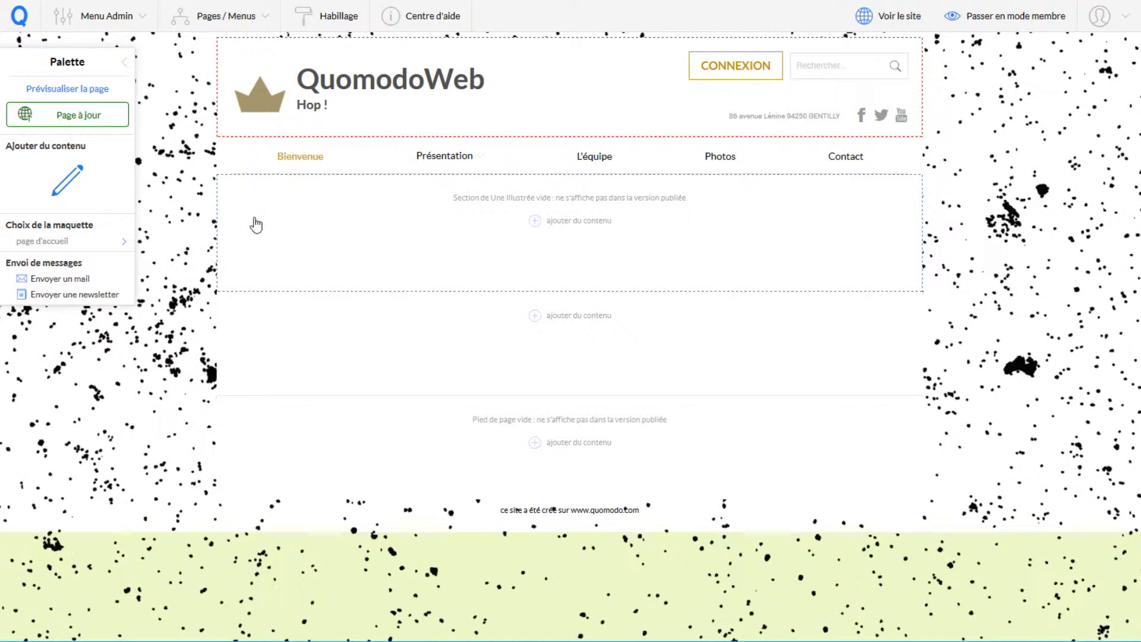
click(40, 241)
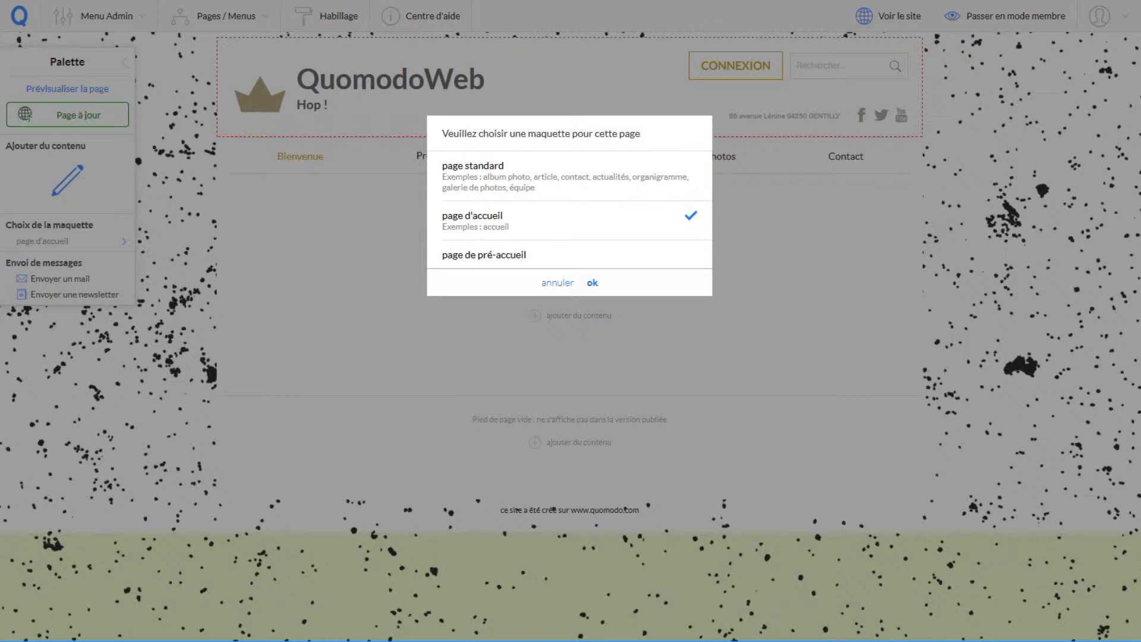
click(473, 173)
click(592, 282)
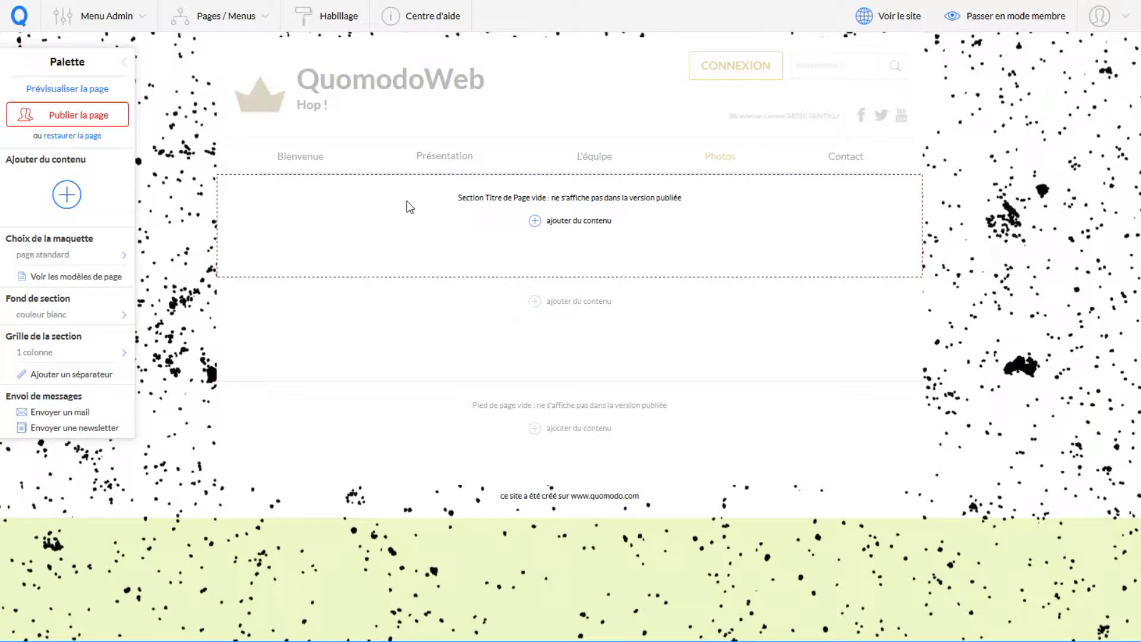
click(440, 351)
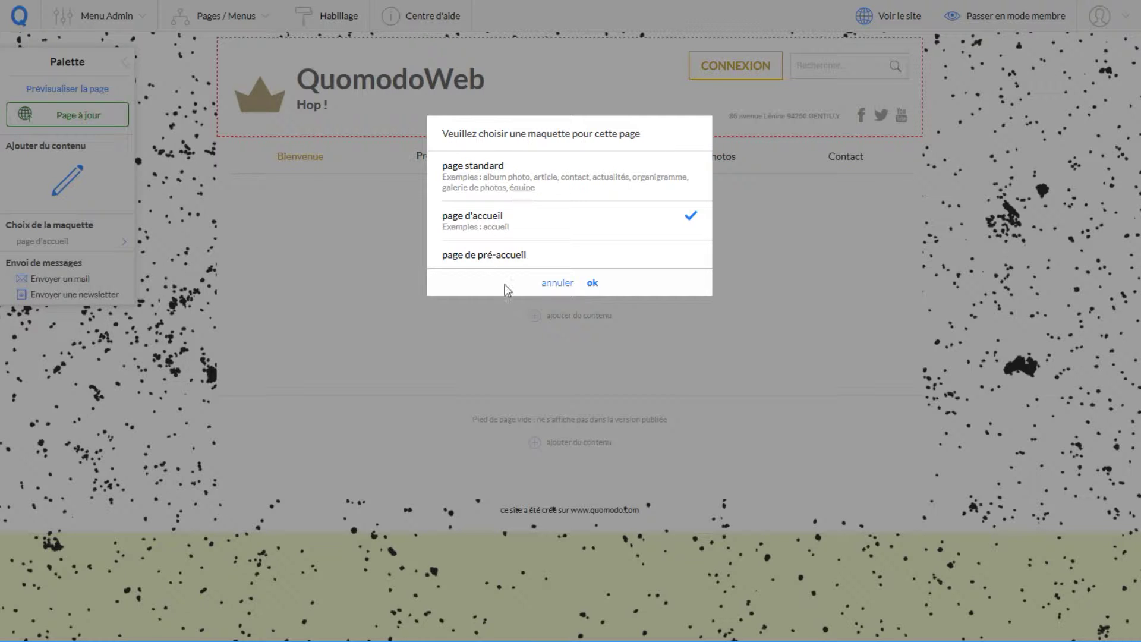
Step: Try the "page de pré-accueil" template, preview the pre-home page, and cancel the template choice
click(519, 264)
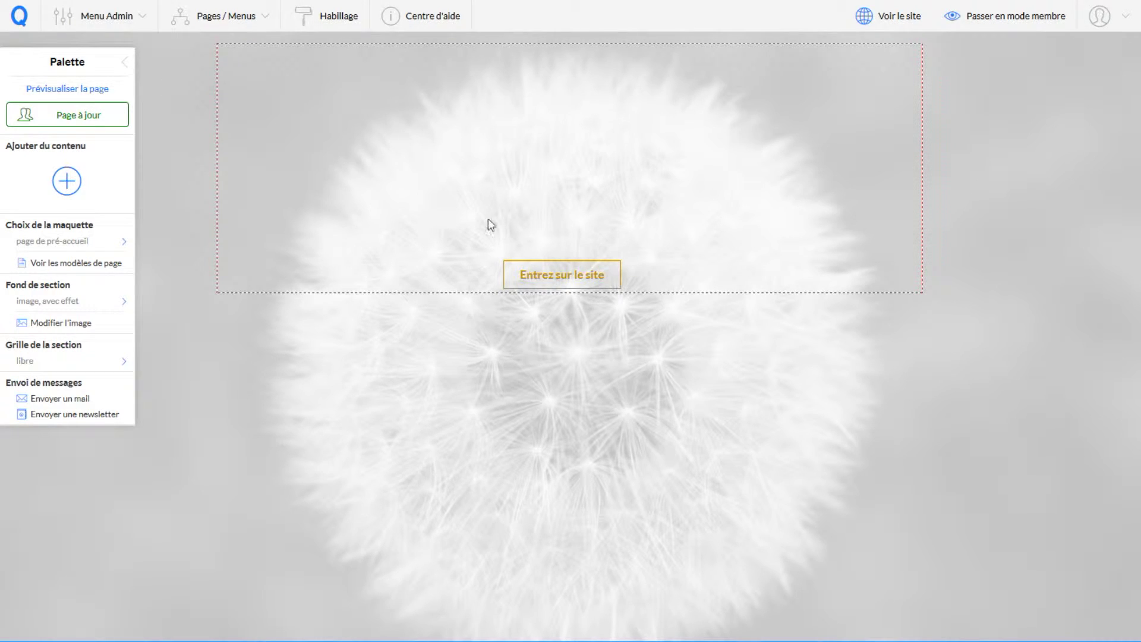
click(67, 89)
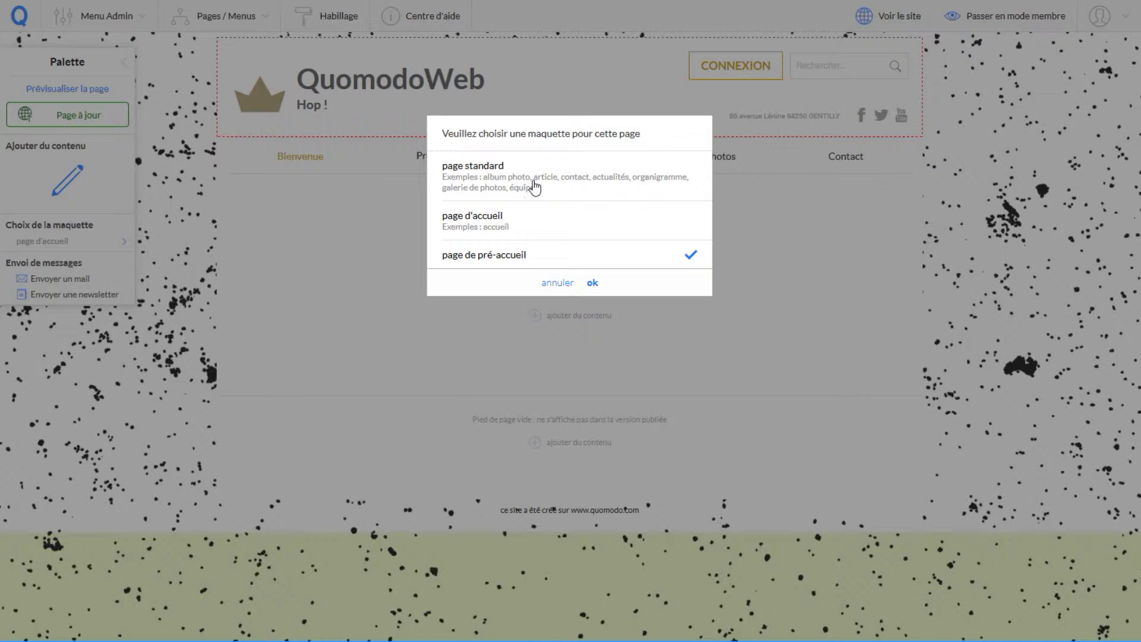
click(557, 283)
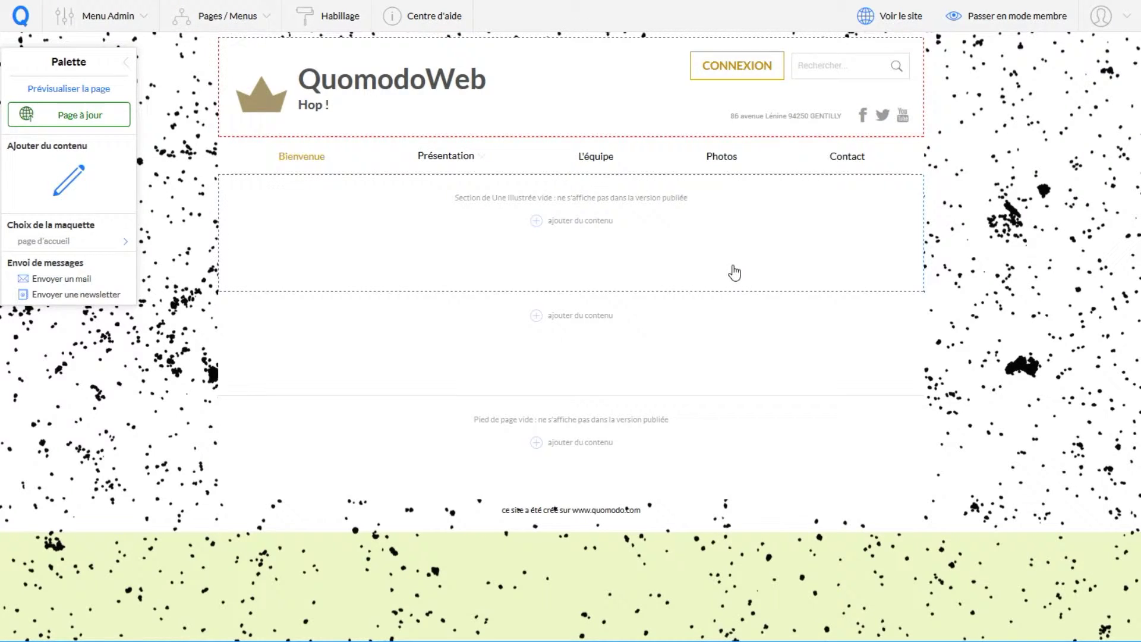
Step: Examine the empty Une Illustrée section and footer, preview the home page without them, and return to editing
click(654, 278)
drag(557, 199, 665, 195)
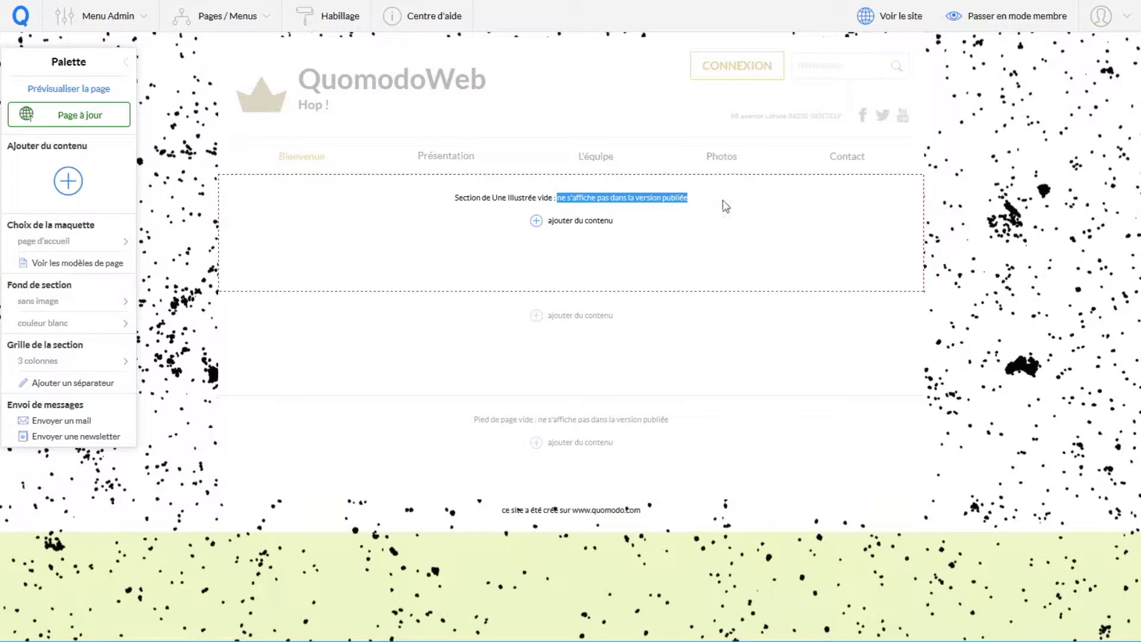
click(699, 462)
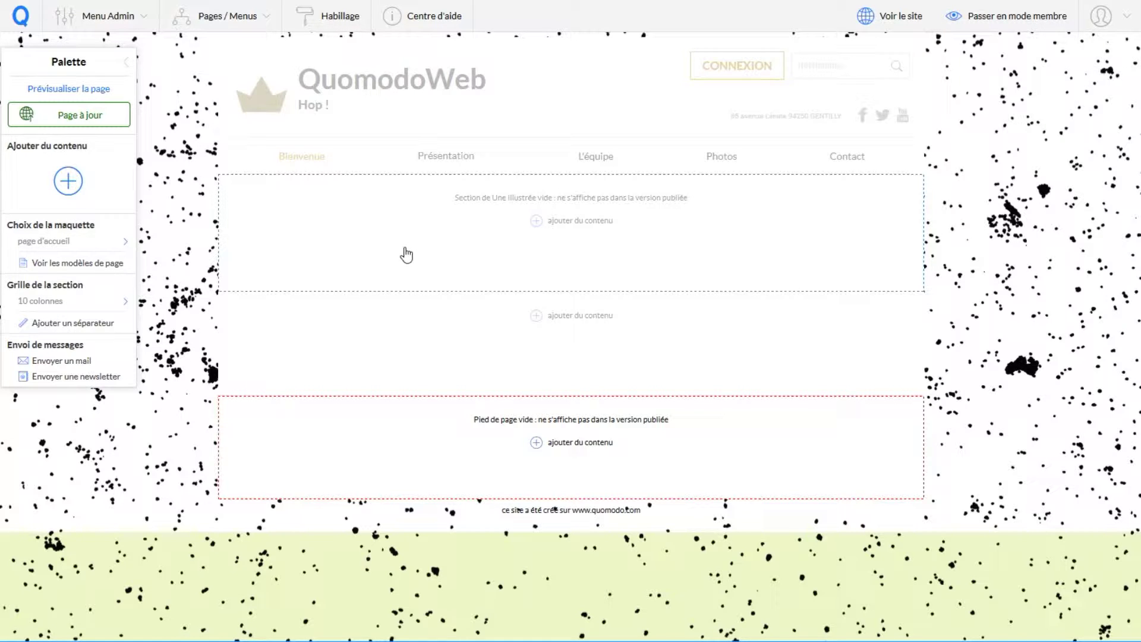
click(91, 94)
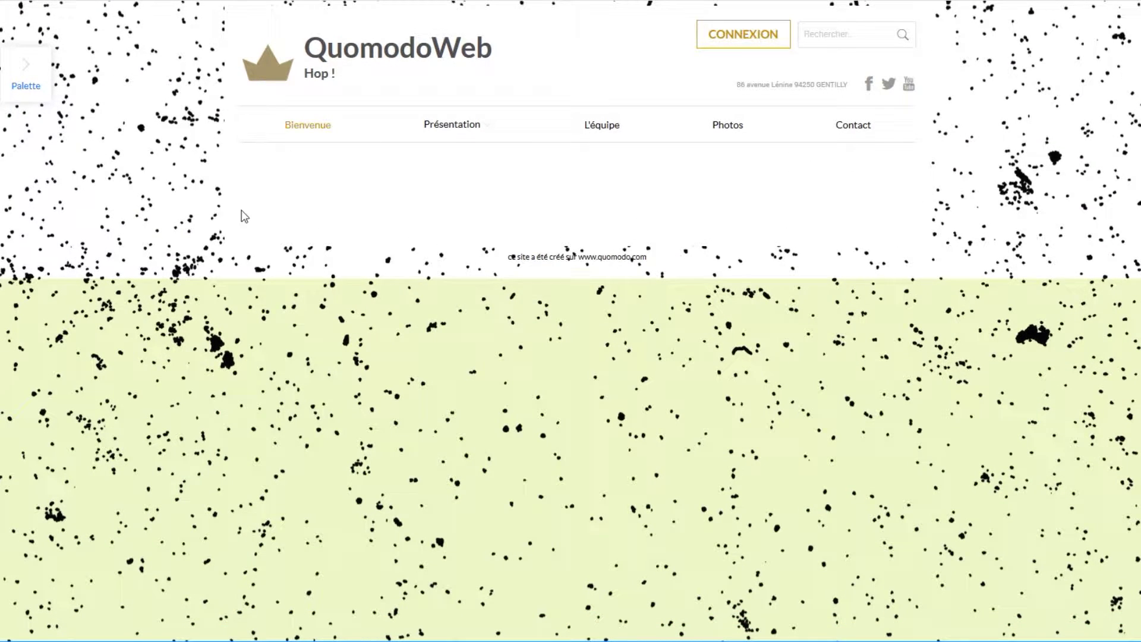
click(28, 93)
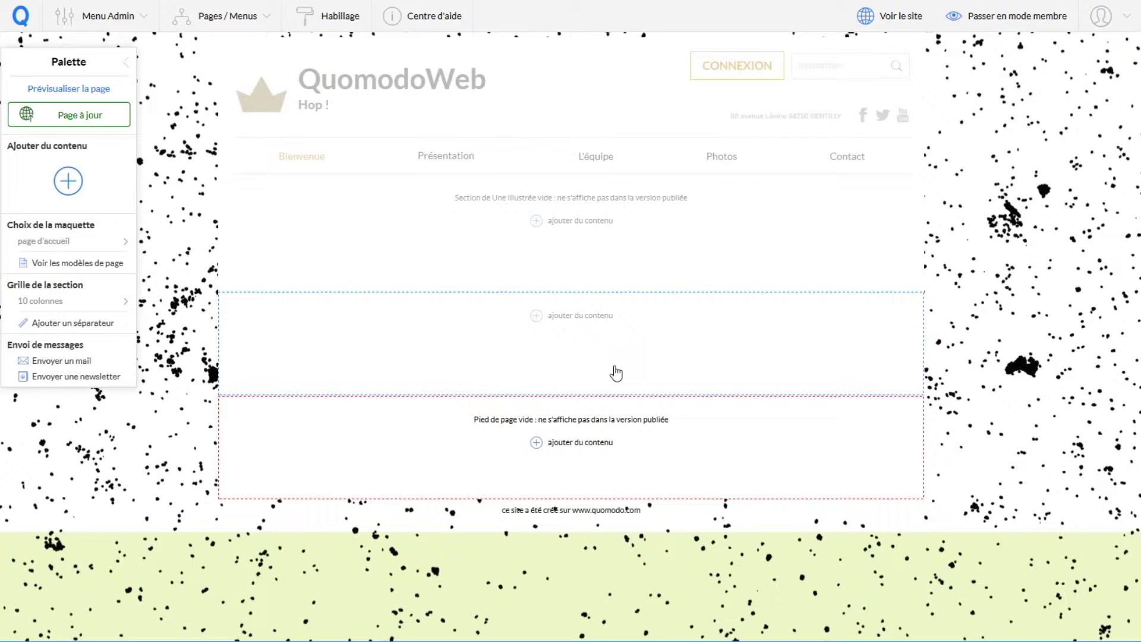
Step: Select the central content section, the footer and the banner in turn to review the page's sections
click(677, 354)
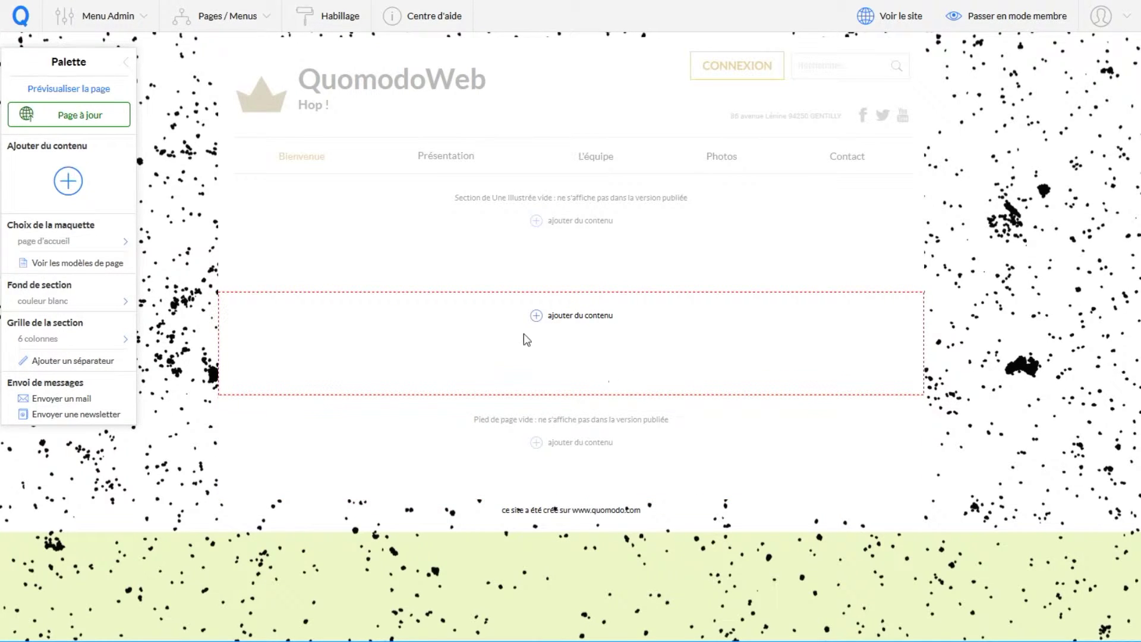
click(621, 331)
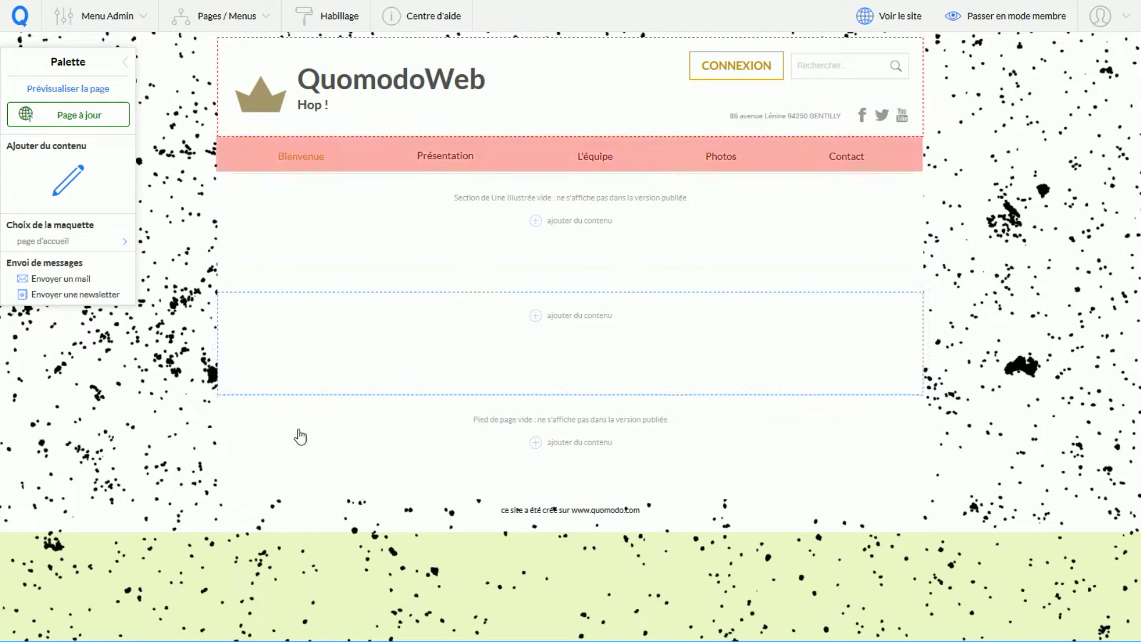
click(300, 459)
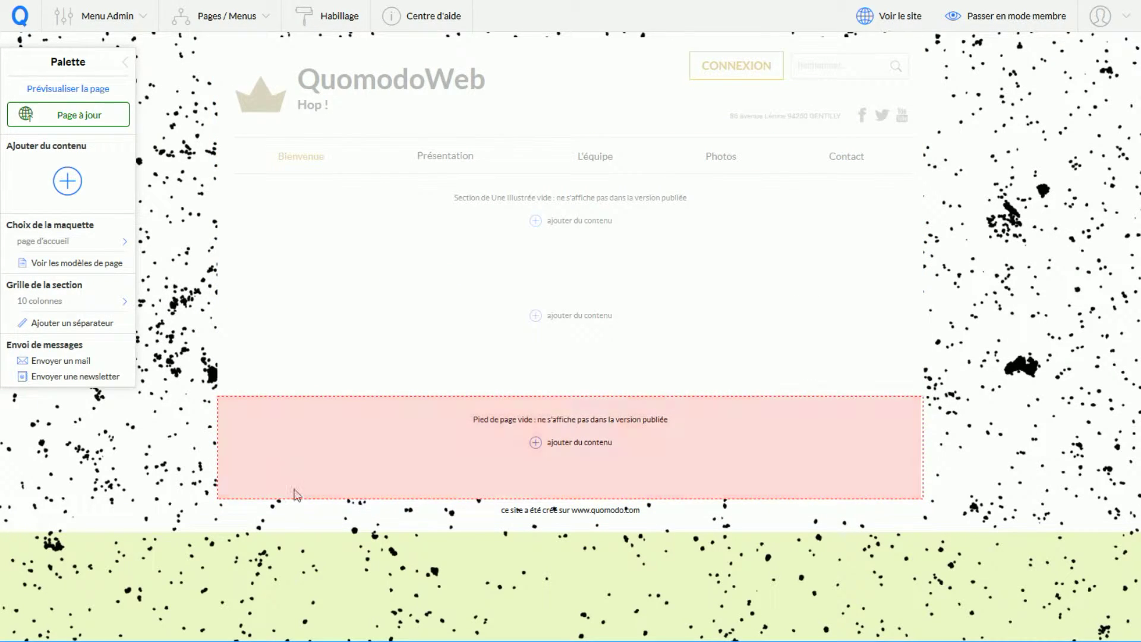
click(270, 112)
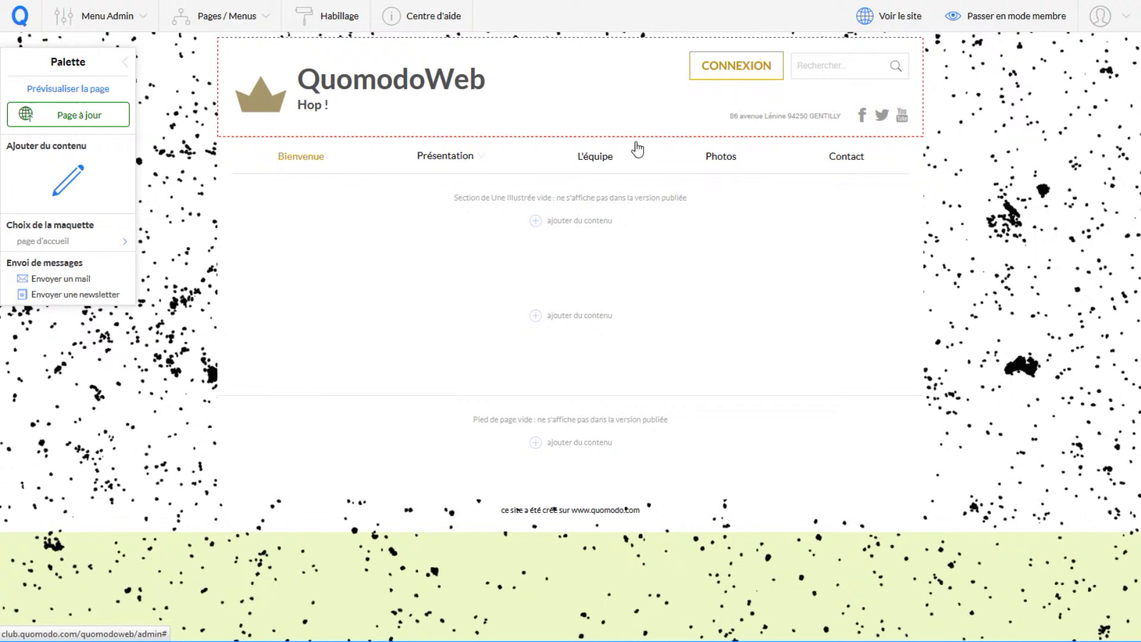
Step: Try to open L'équipe from the site's navigation bar, dismiss the notice, and view the site's page list in admin mode
click(591, 159)
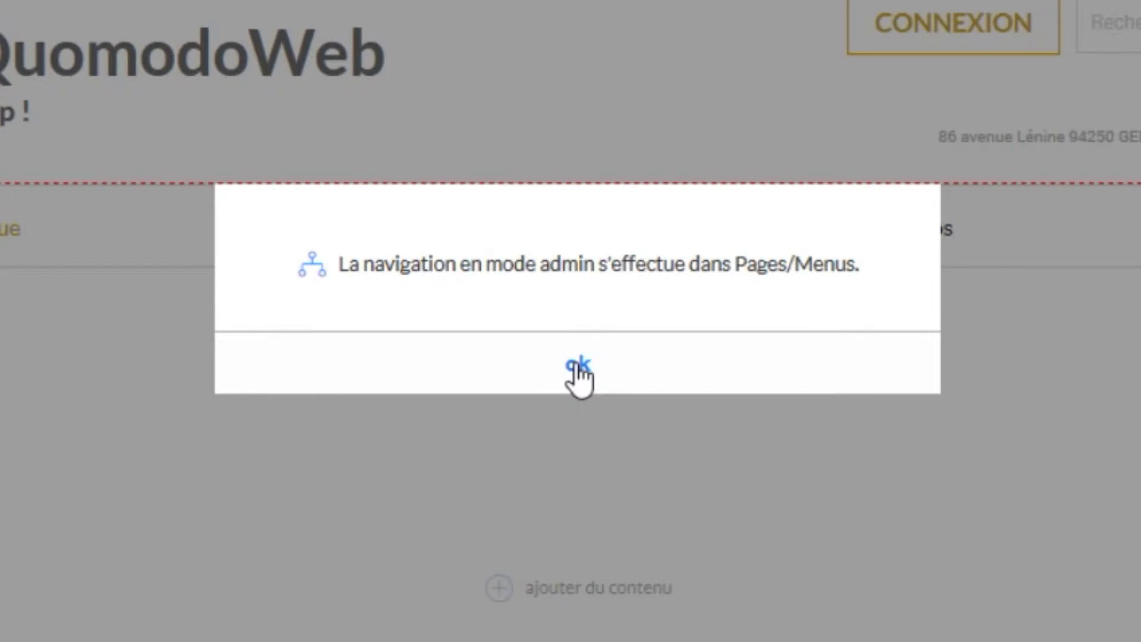
click(578, 368)
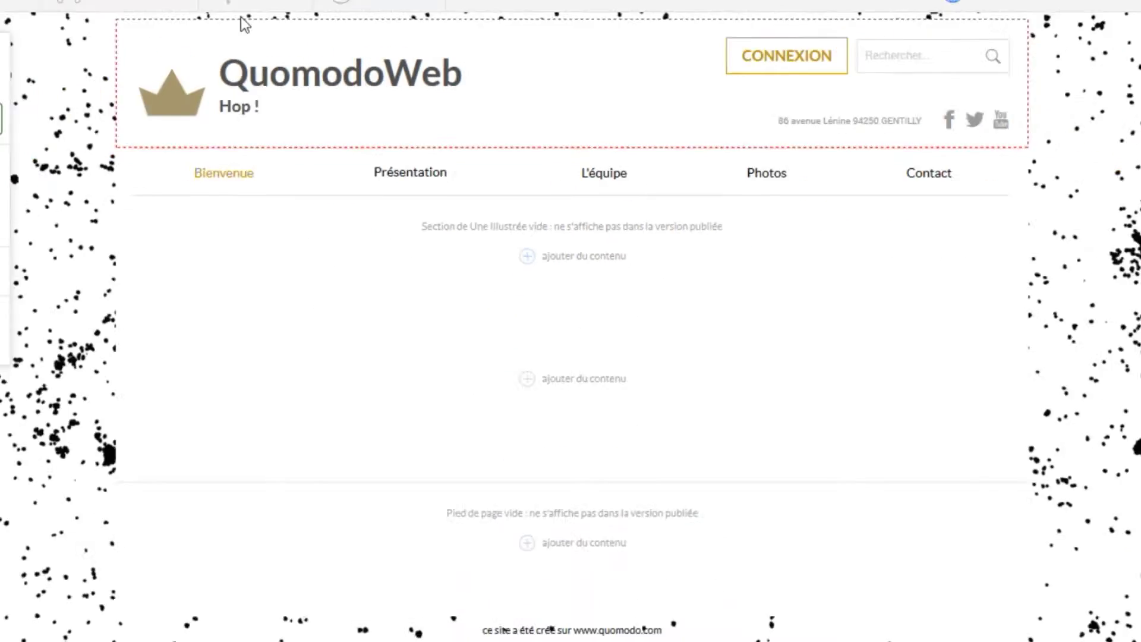
click(254, 18)
mouse_move(238, 133)
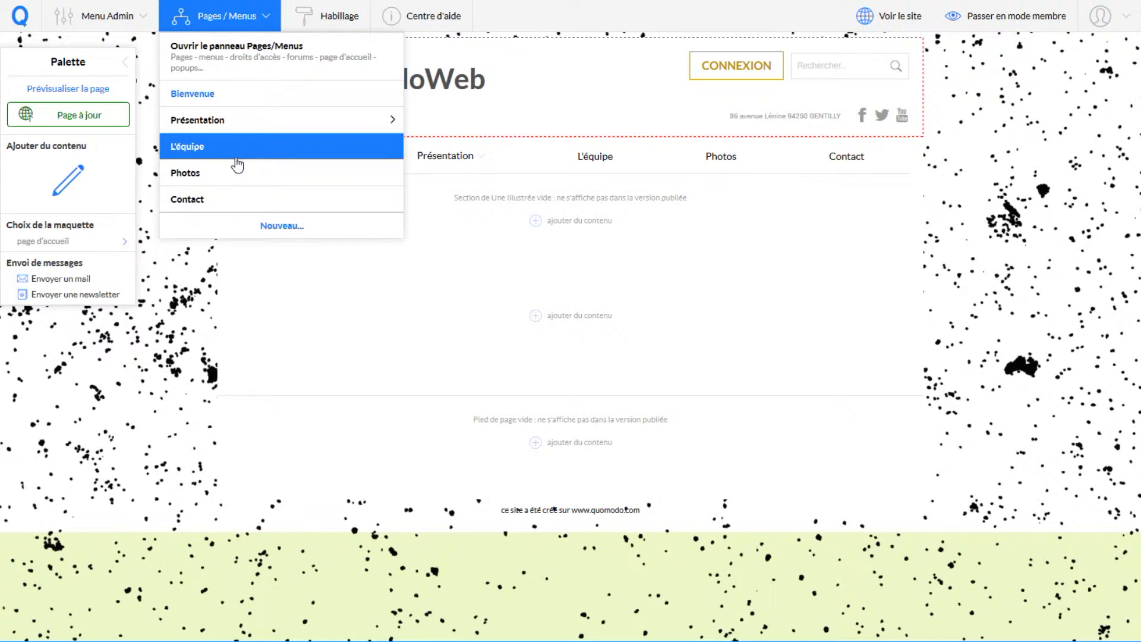
click(231, 24)
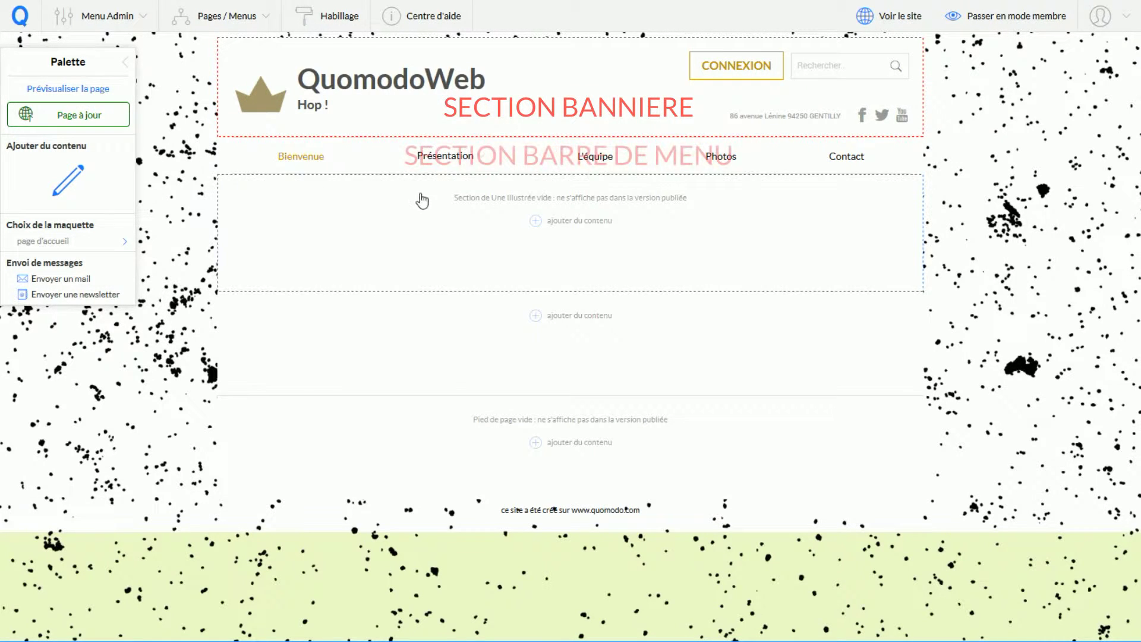
Step: Switch between the footer and the central content section to compare their grid settings
click(420, 458)
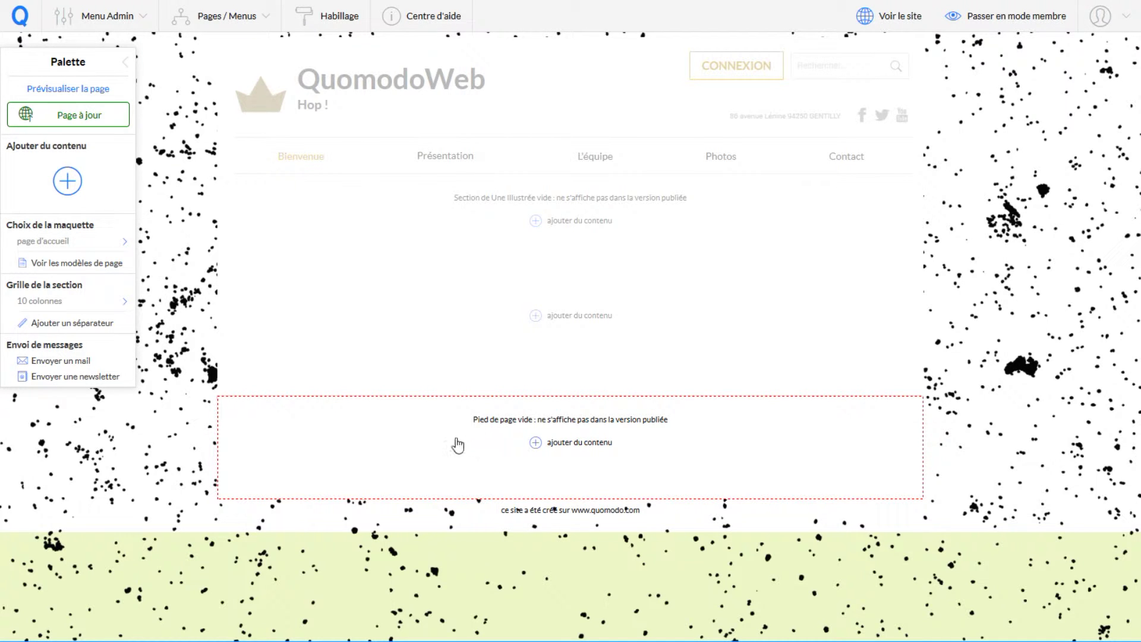
click(475, 378)
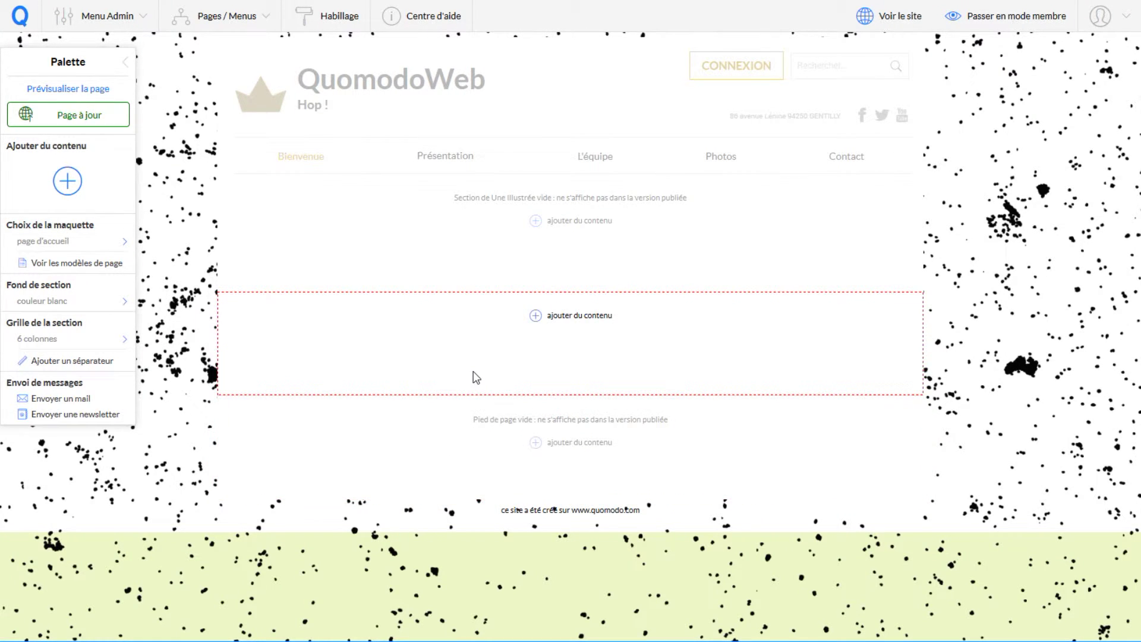
click(483, 451)
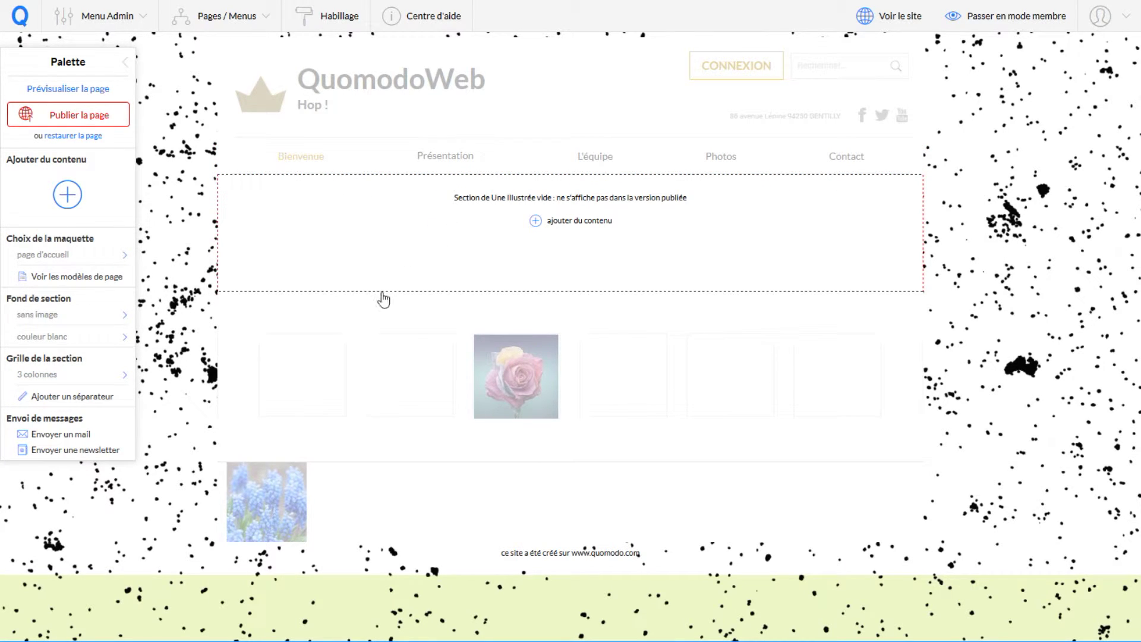
Step: Select the central section containing the rose image and review its grid column options without changing them
click(416, 336)
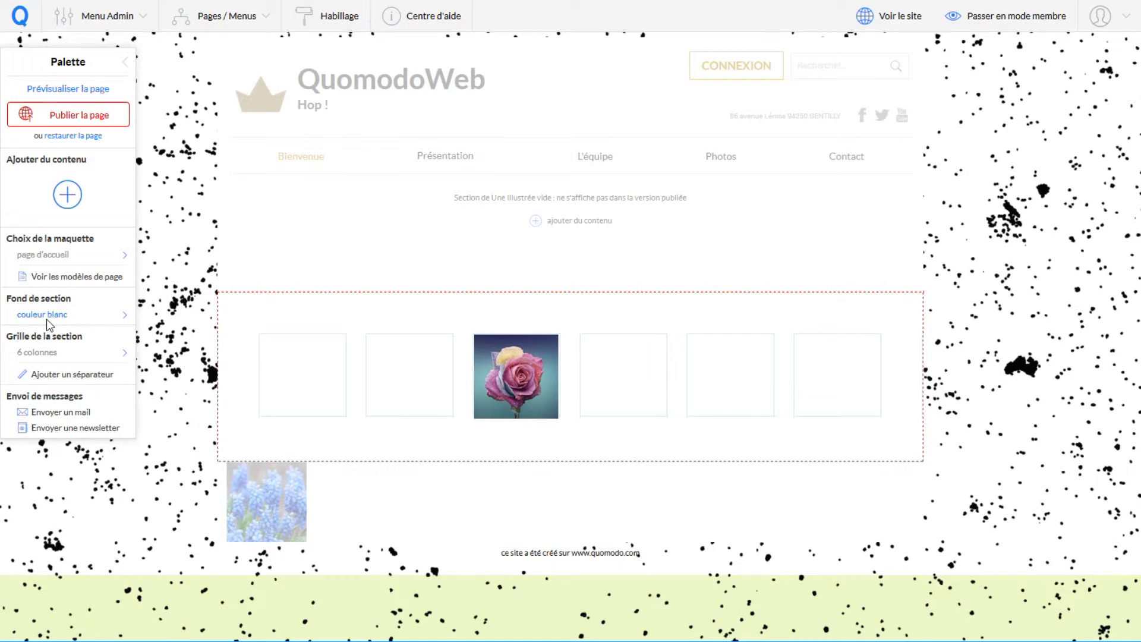
click(42, 357)
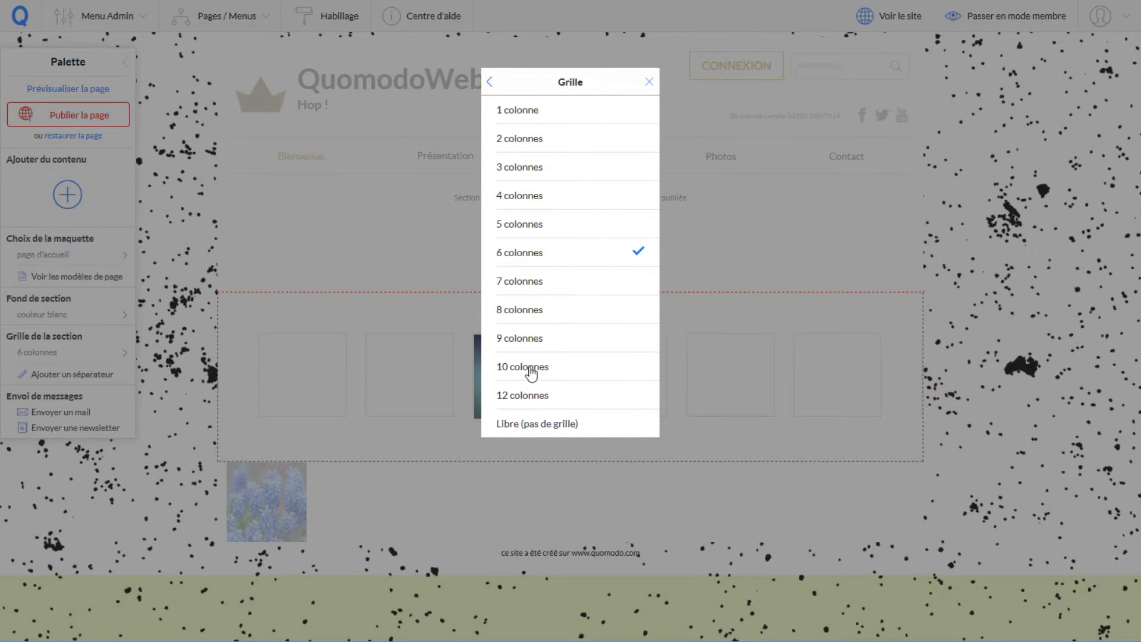
click(487, 80)
Step: Move the blue flower image away from the footer's left edge and align it with the footer's upper edge
click(378, 501)
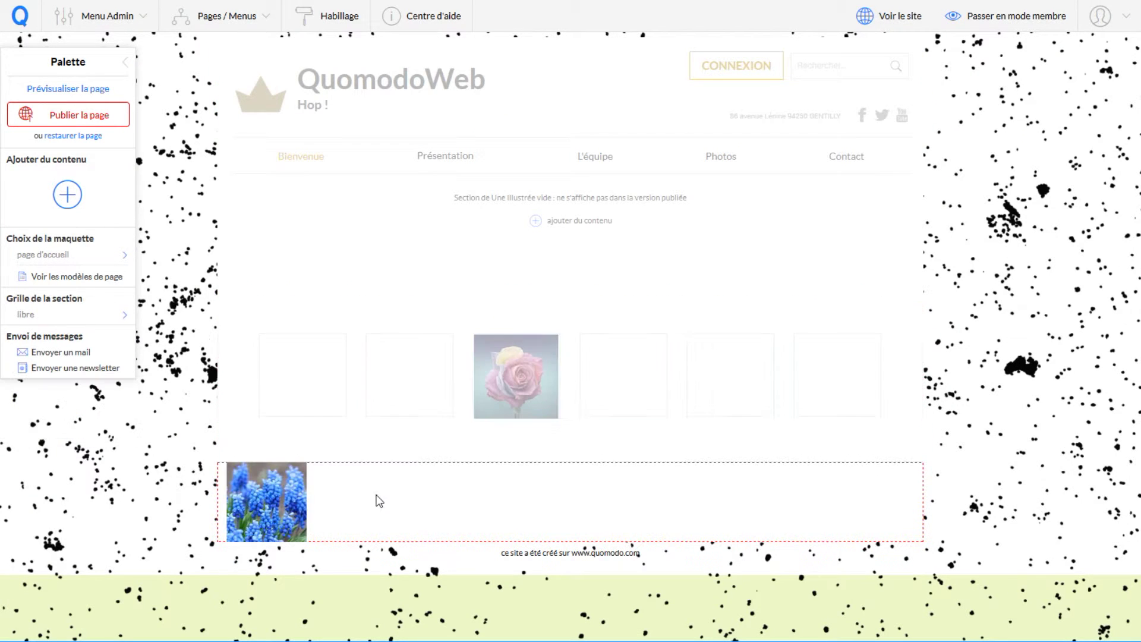
drag(259, 481, 708, 538)
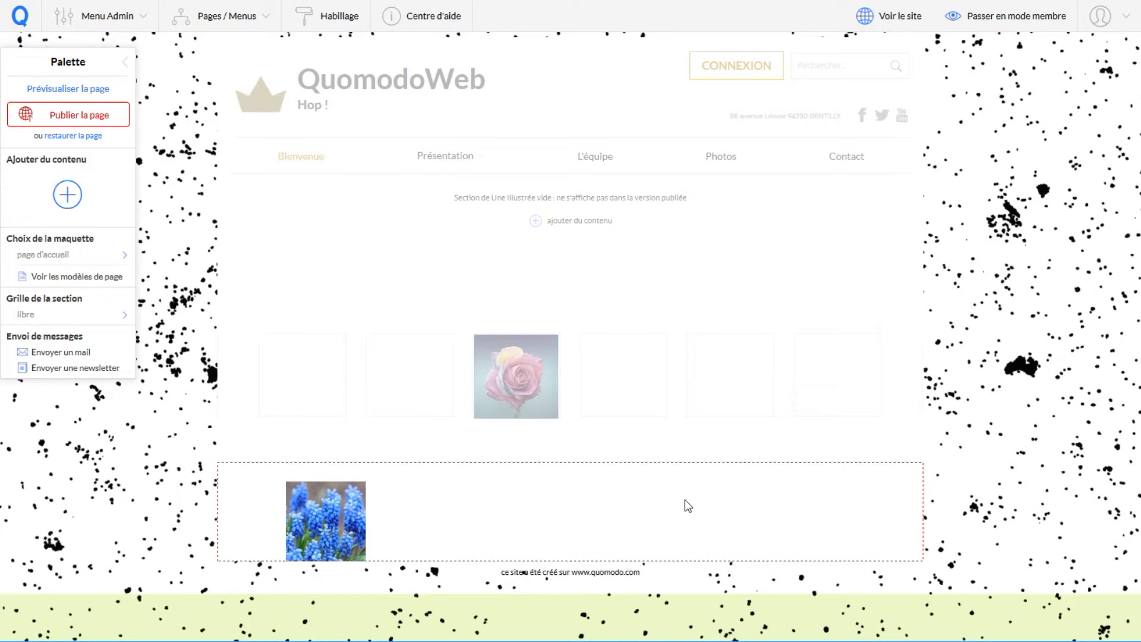
drag(333, 511, 333, 470)
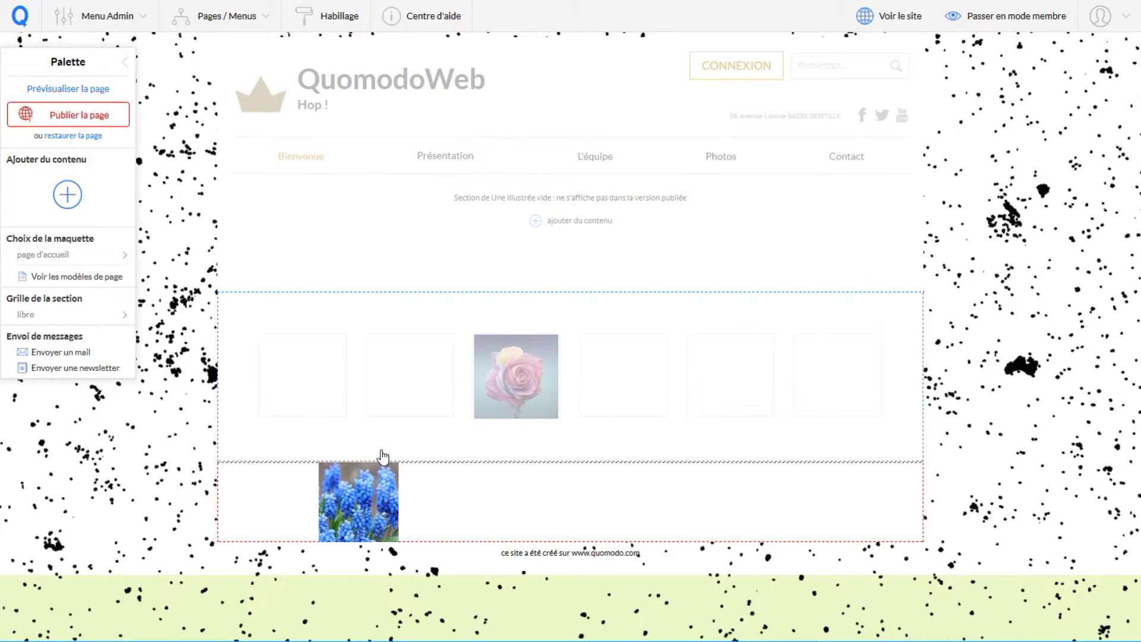
Step: Move the rose image into the first column of the central section's grid
click(425, 404)
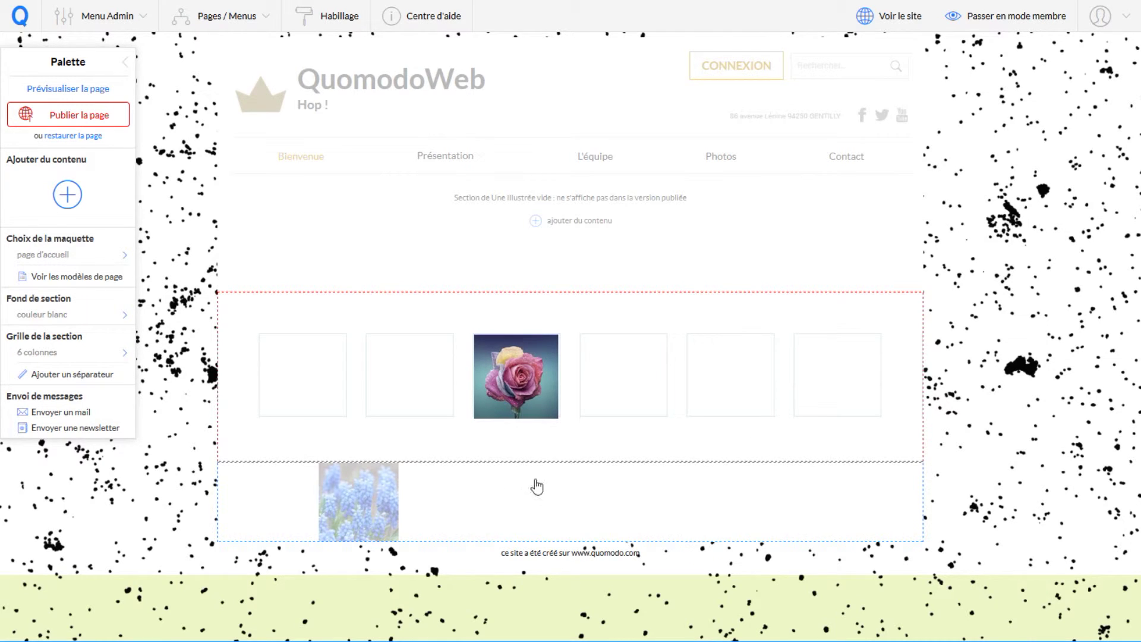
click(411, 498)
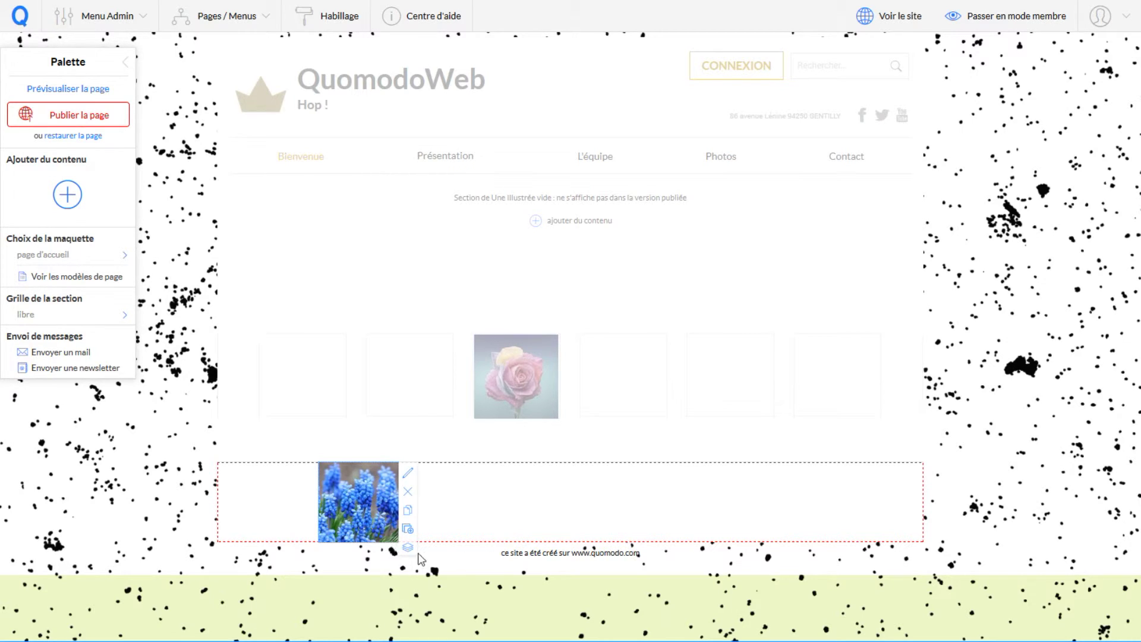
click(632, 437)
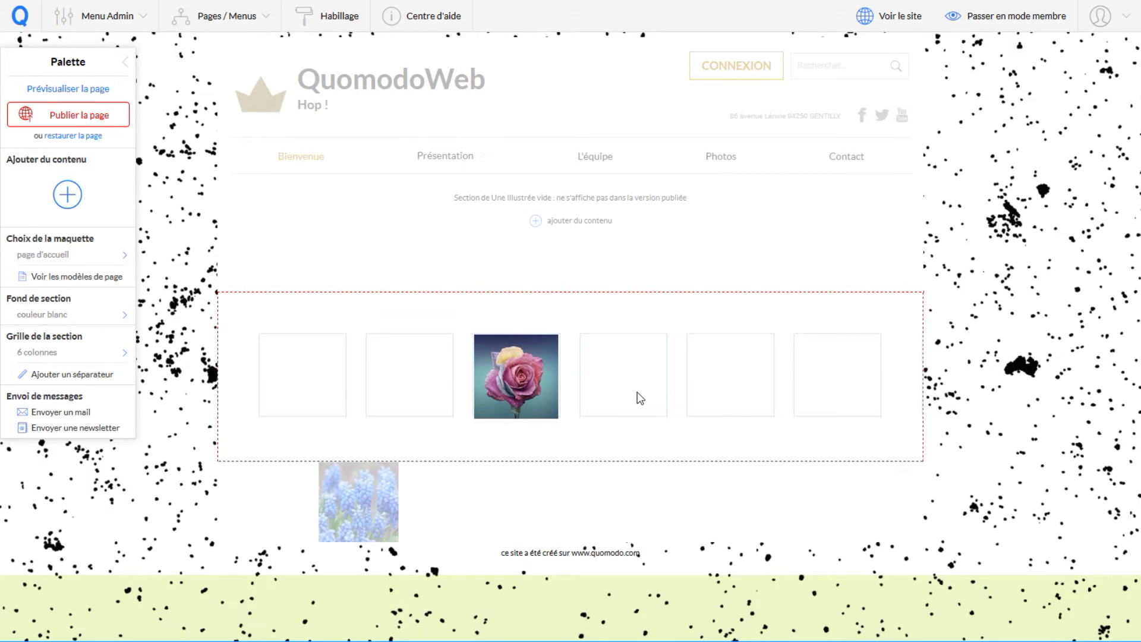
mouse_move(517, 348)
drag(517, 343, 314, 338)
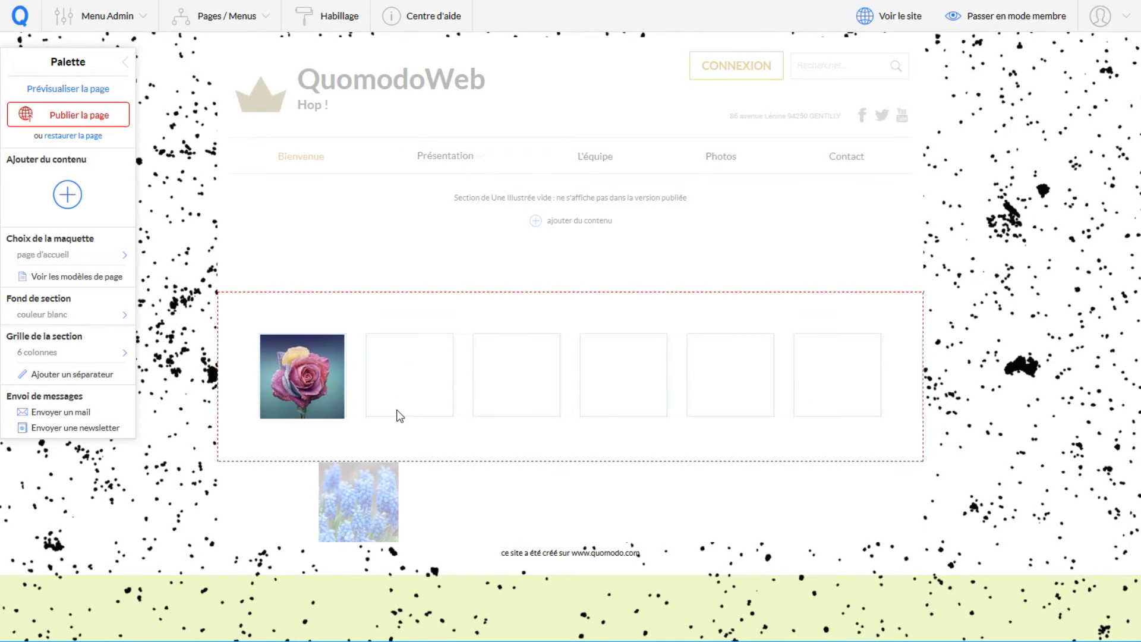
Step: Stretch the rose image across all six grid columns of the central section and shrink it back to one column
drag(339, 414, 916, 523)
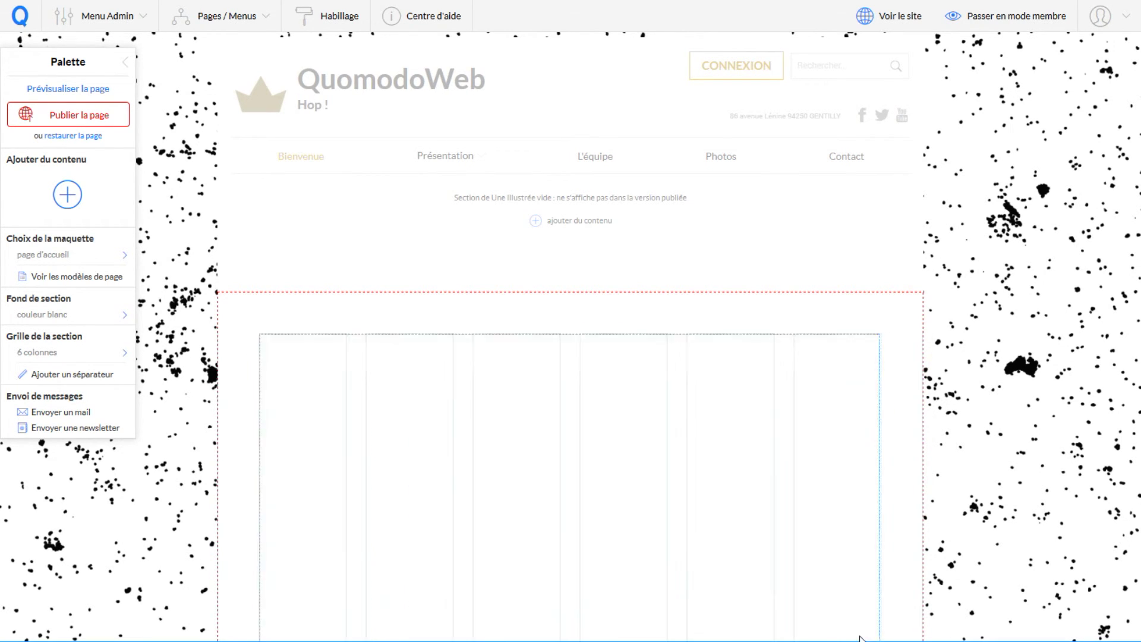
scroll(640, 531, down, 5)
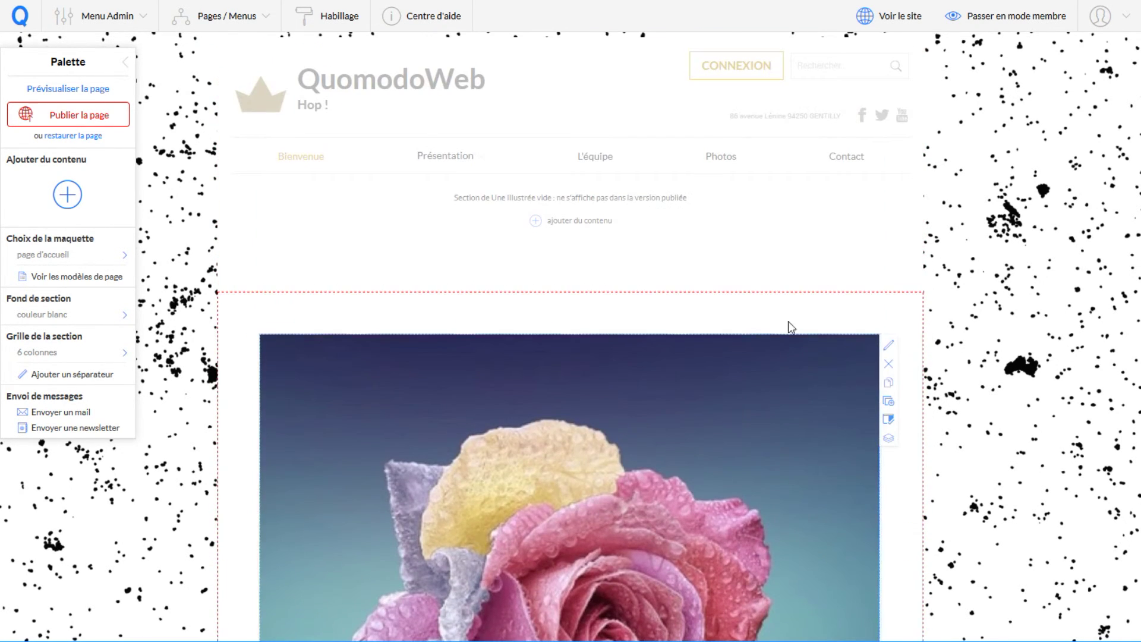
scroll(758, 484, down, 4)
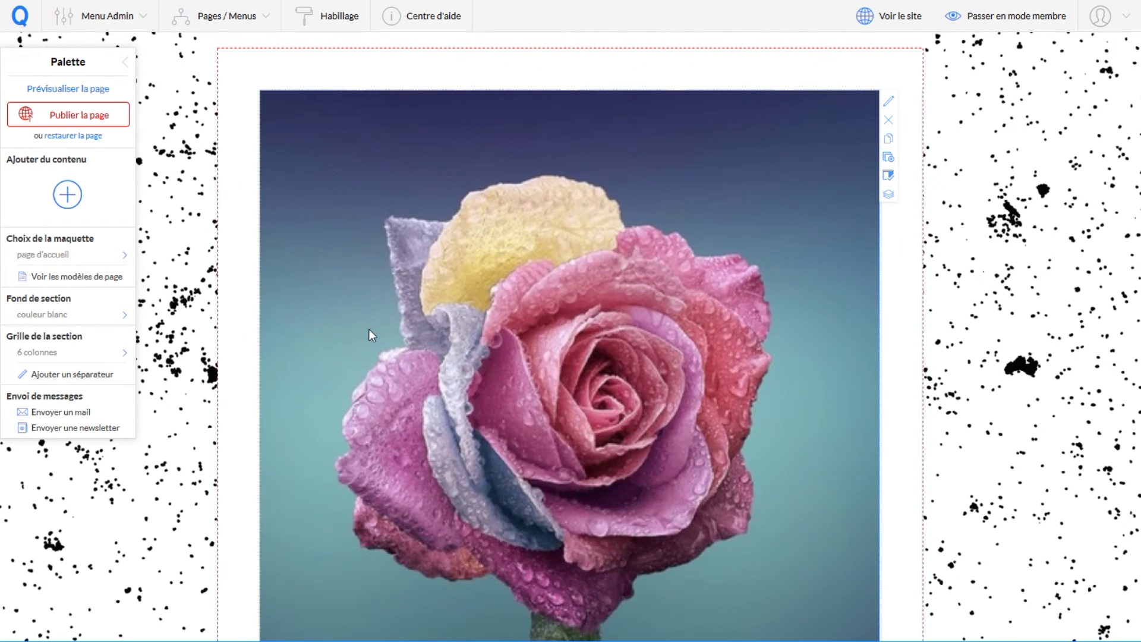
scroll(368, 329, down, 3)
drag(880, 478, 415, 321)
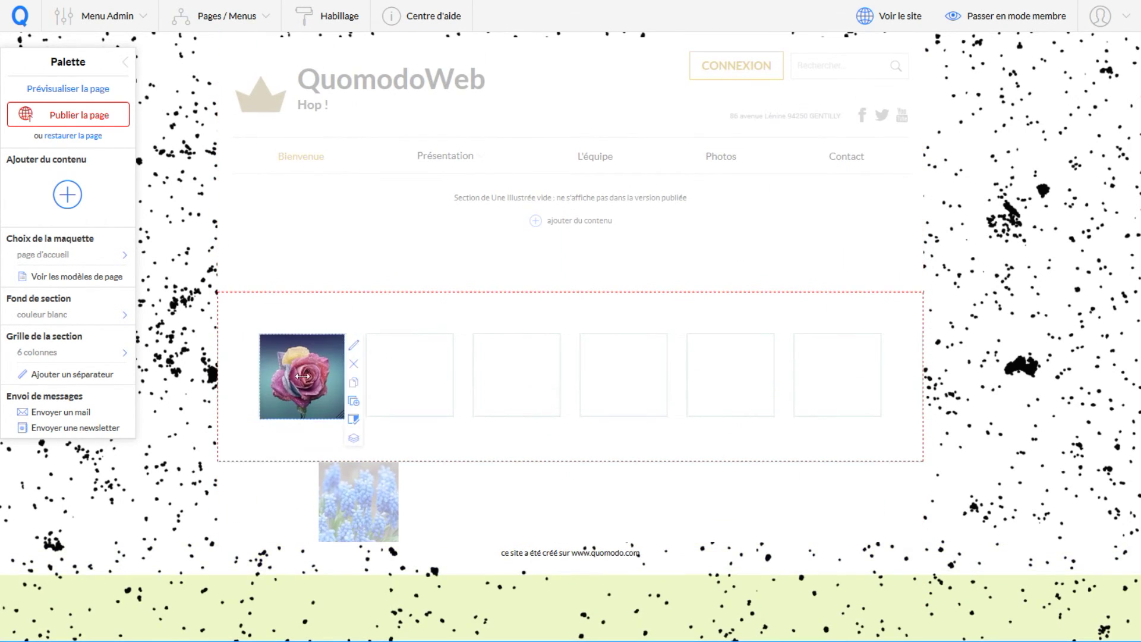
Step: Switch the central section's grid to 12 columns and back to 6 columns
click(32, 352)
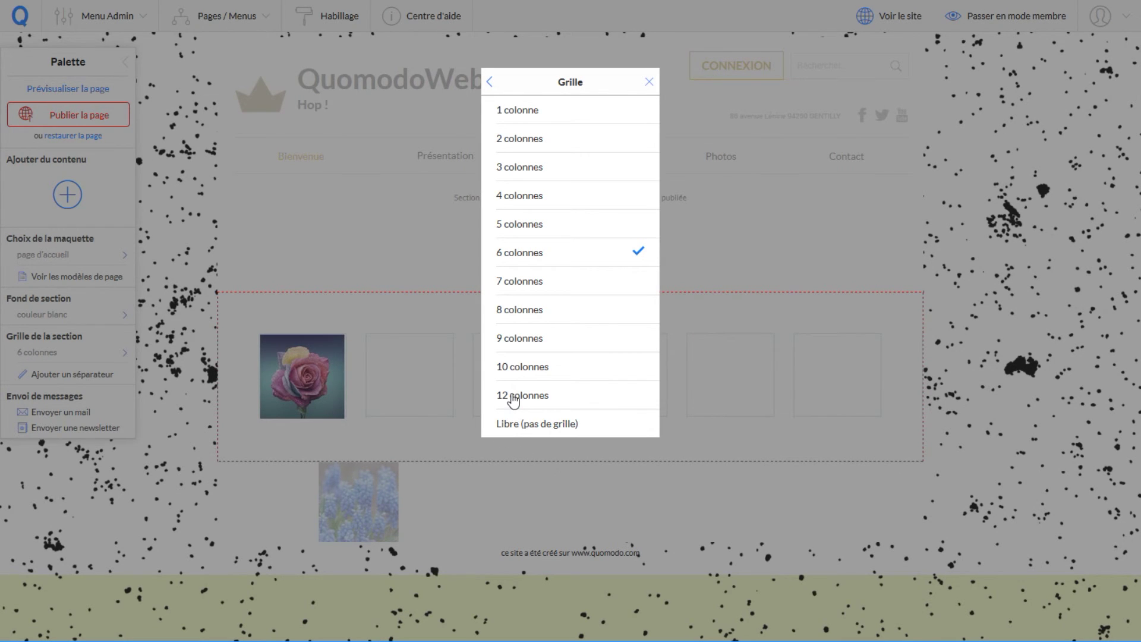
click(514, 400)
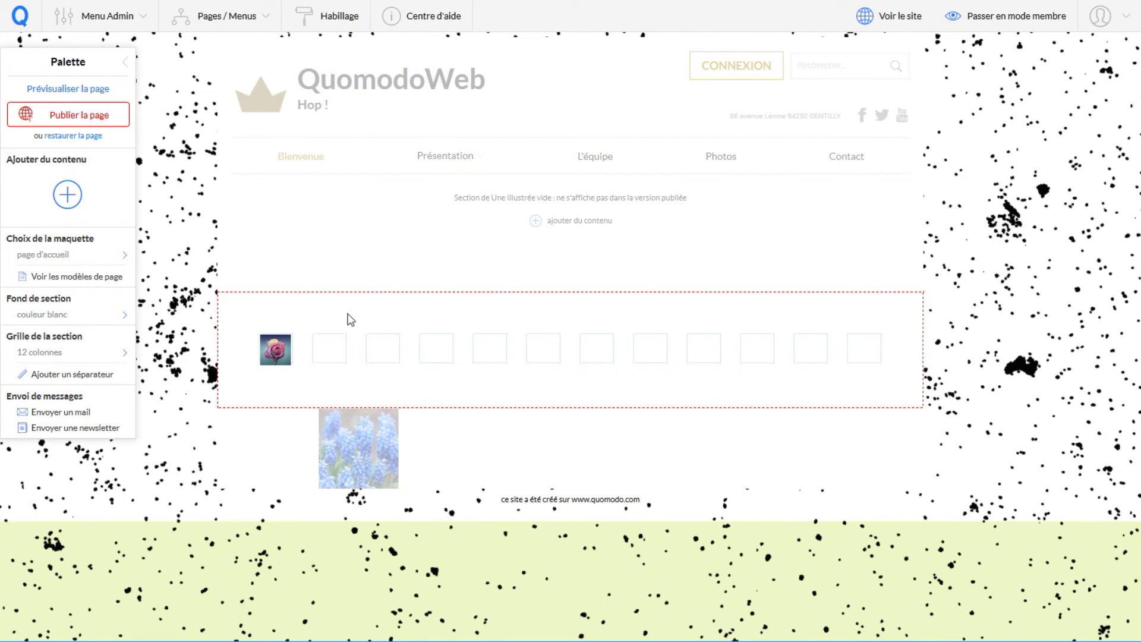
click(59, 352)
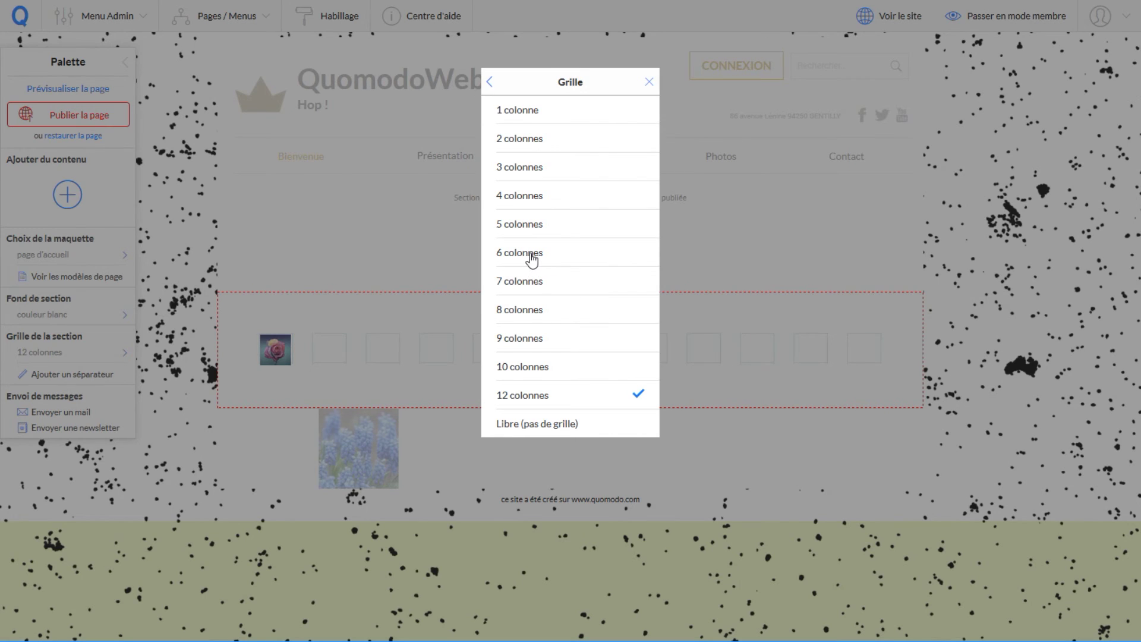
click(531, 256)
Step: Enlarge the rose image to span four grid columns and reduce it to a three-column width
drag(552, 443, 642, 476)
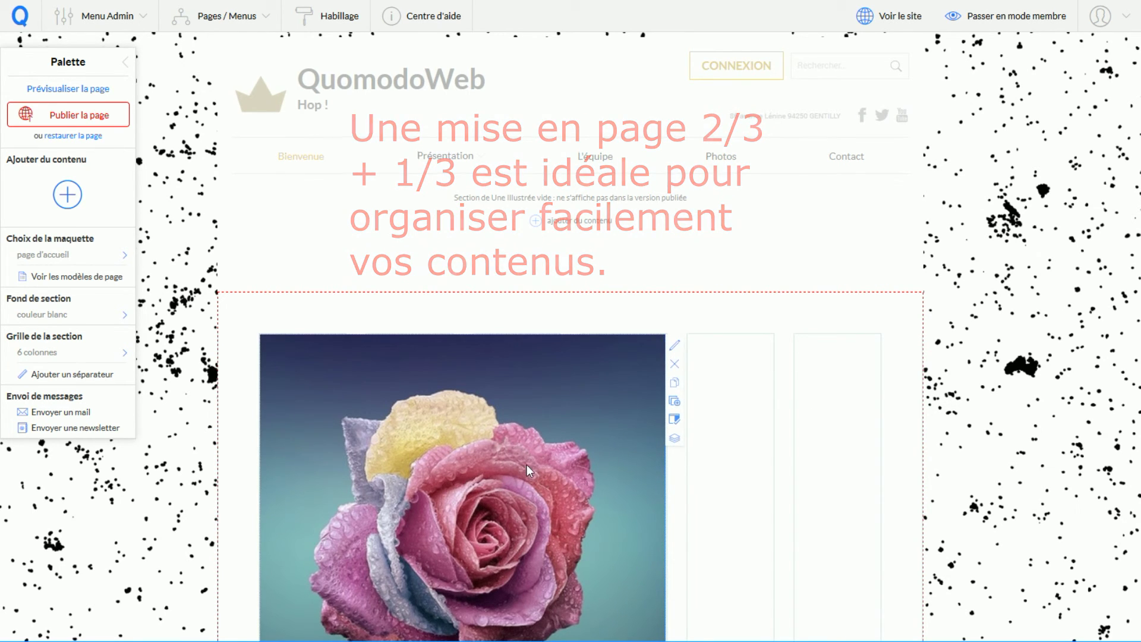
scroll(526, 465, down, 4)
drag(658, 478, 522, 438)
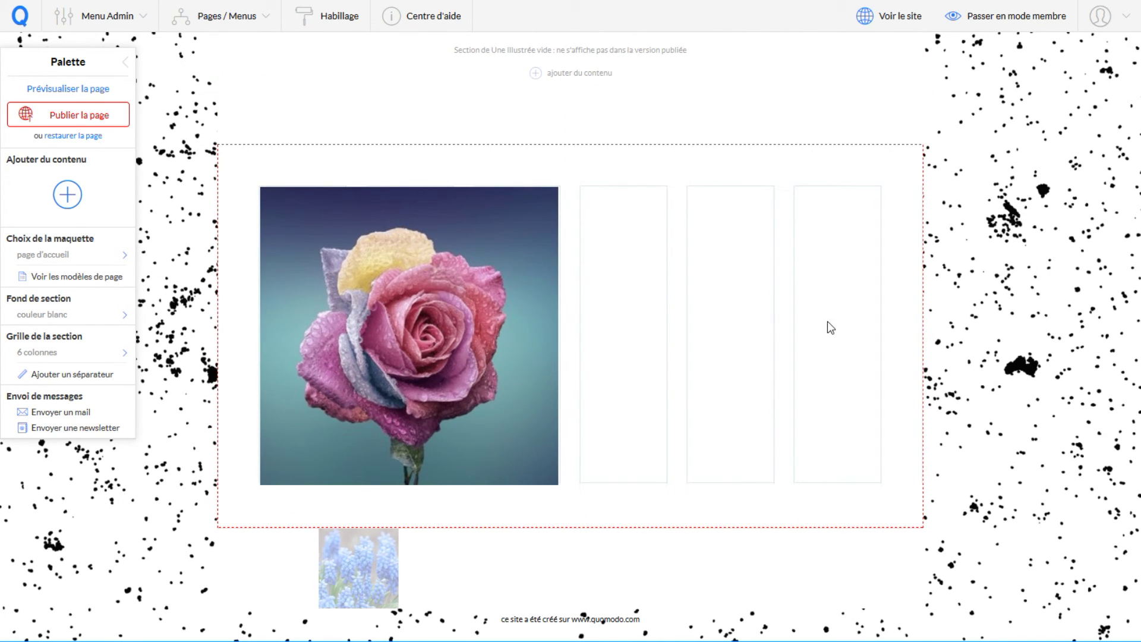
Step: Compare the grid settings of the empty Une Illustrée section and the footer containing the blue flower image
scroll(706, 278, up, 1)
scroll(706, 278, up, 2)
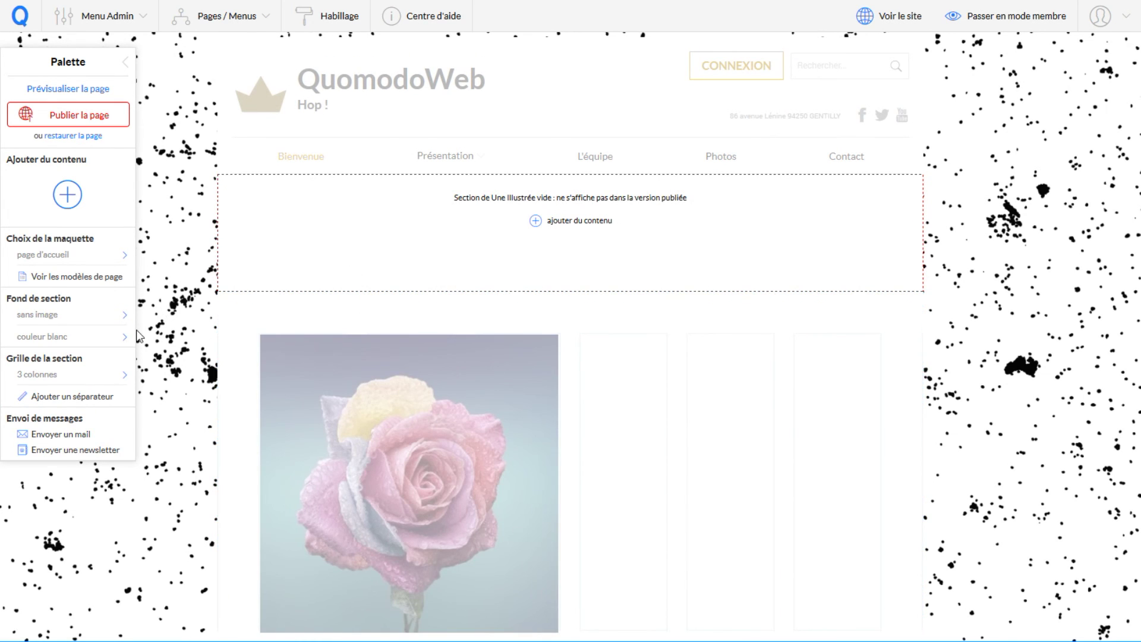
scroll(658, 448, down, 2)
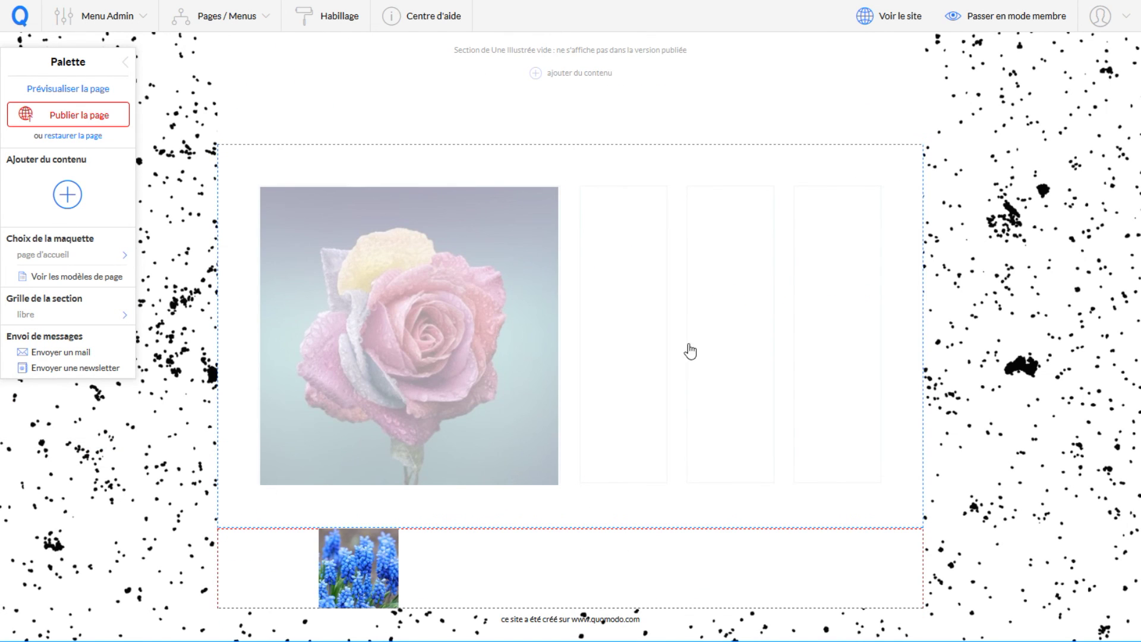
scroll(690, 357, up, 2)
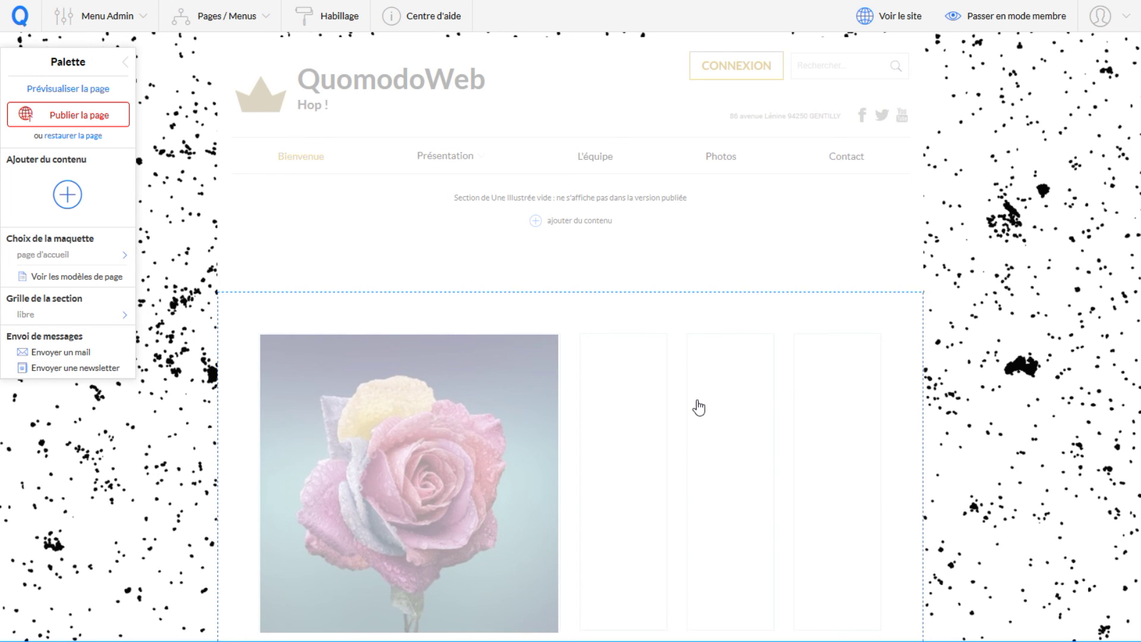
scroll(699, 407, down, 2)
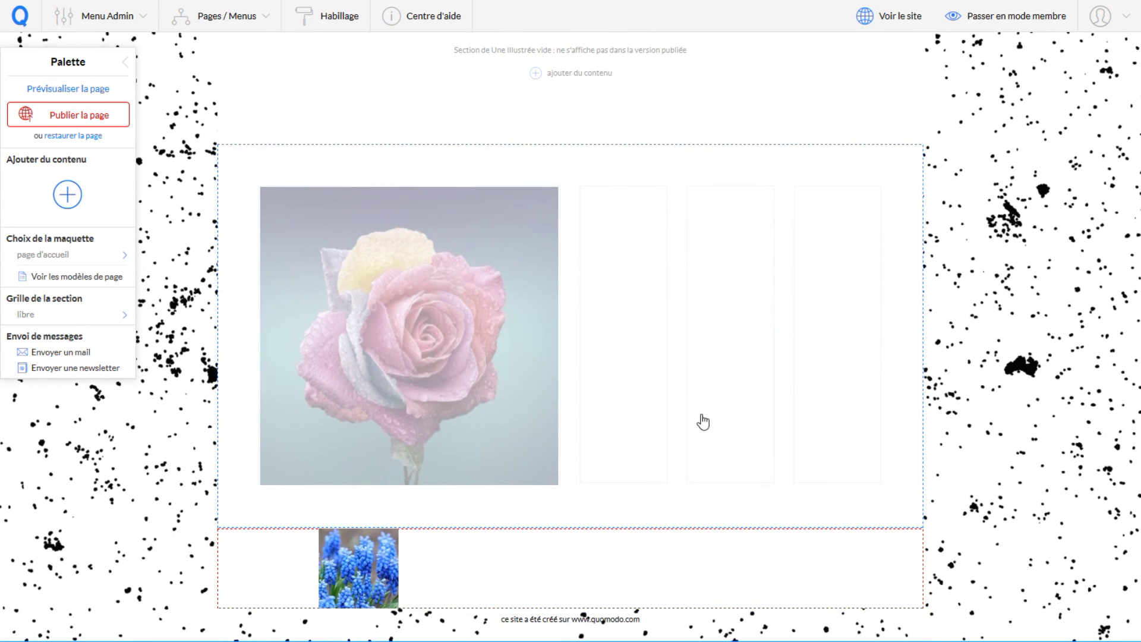